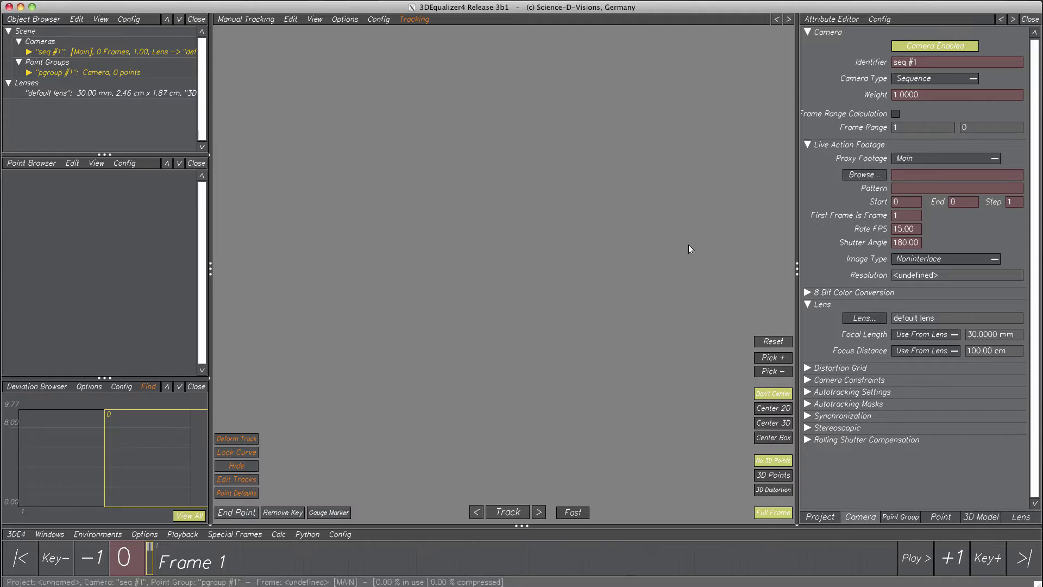
Load the move_zoom image sequence from /server/video/demos/tutorials4/move_zoom/ as camera footage and import its buffer compression file.
{"action": "left_click", "coordinate": [855, 174]}
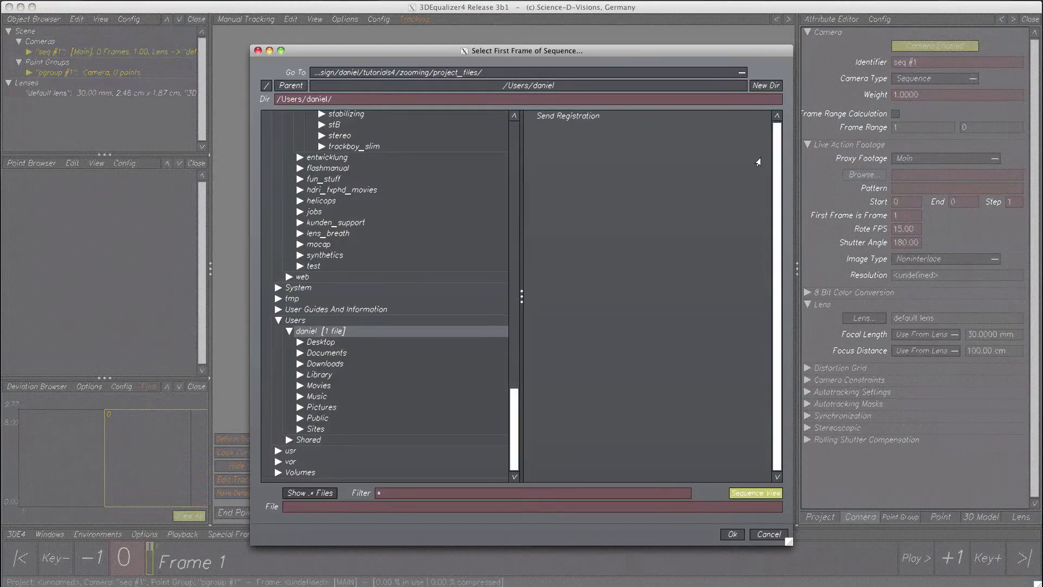
{"action": "left_click", "coordinate": [540, 72]}
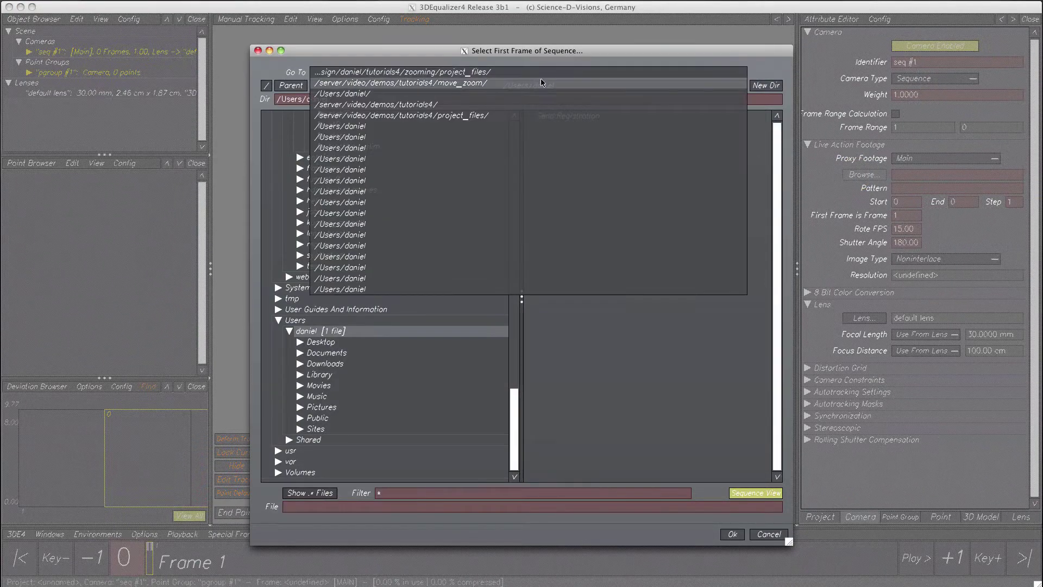
{"action": "left_click", "coordinate": [540, 79]}
{"action": "double_click", "coordinate": [569, 116]}
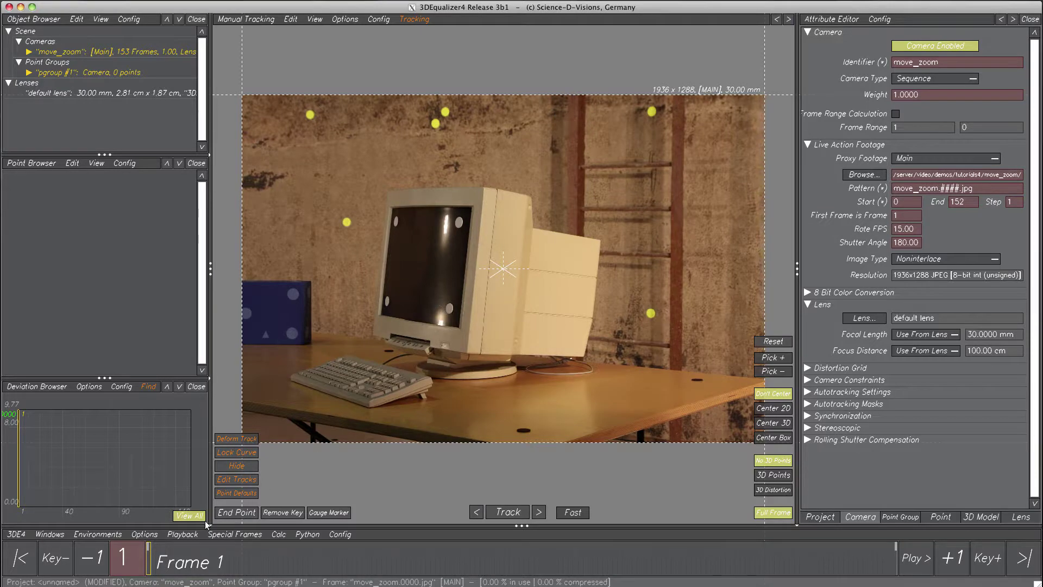
{"action": "left_click", "coordinate": [182, 534]}
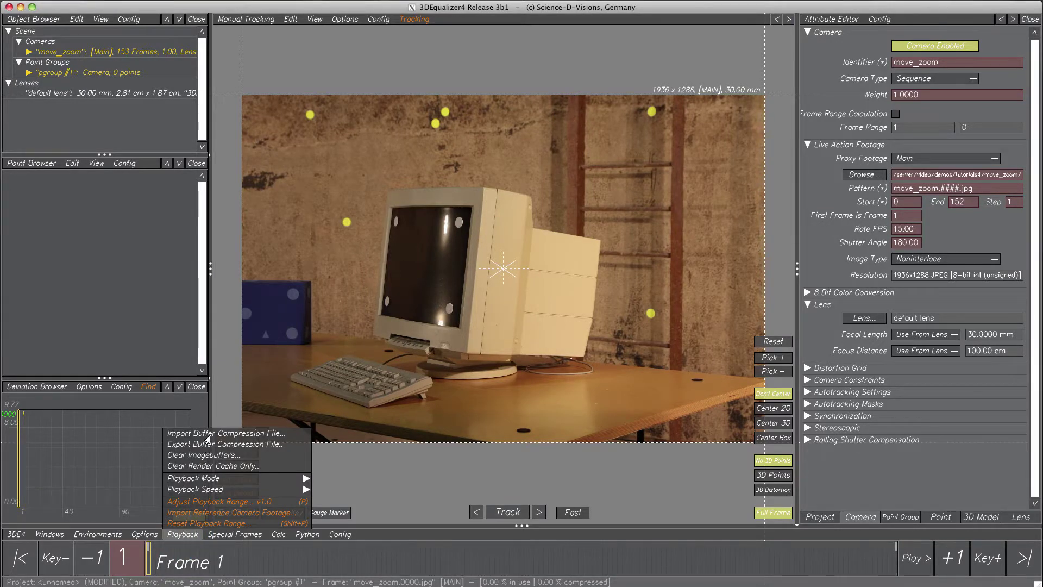
{"action": "left_click", "coordinate": [209, 434]}
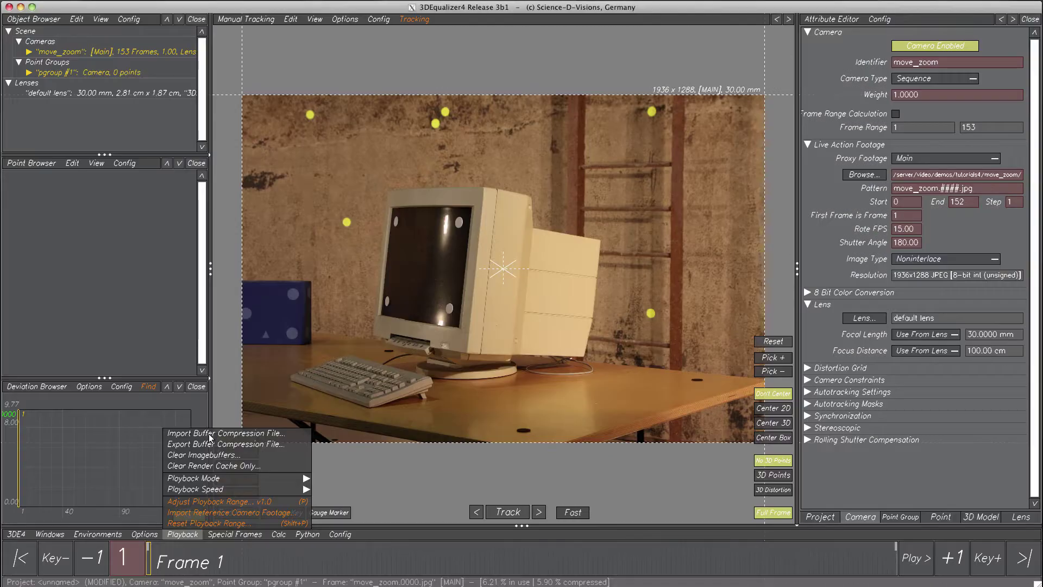
Set the playback mode to Swing and play through the footage.
{"action": "mouse_move", "coordinate": [210, 481]}
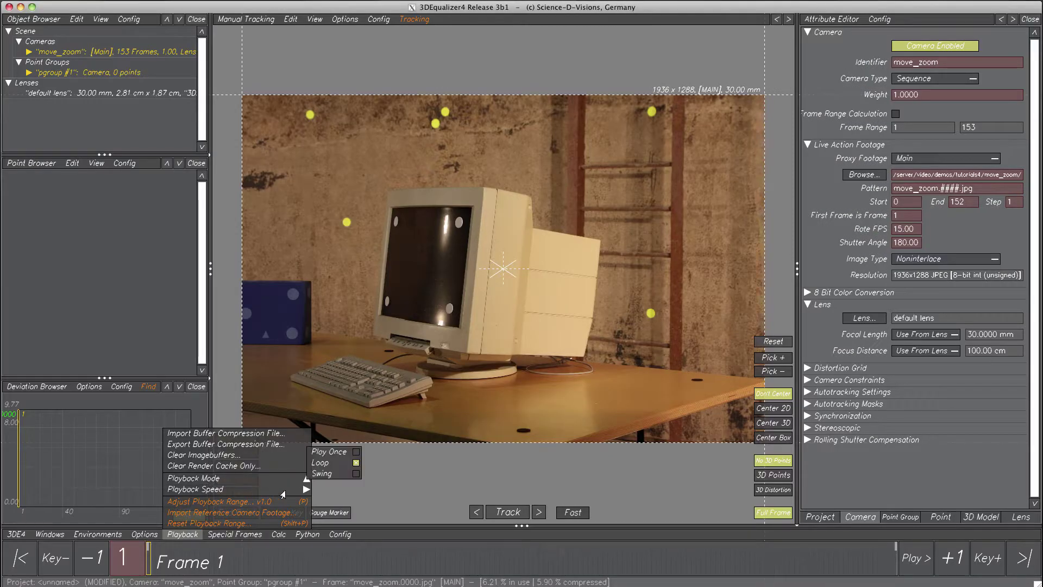
{"action": "left_click", "coordinate": [321, 474]}
{"action": "left_click", "coordinate": [915, 558]}
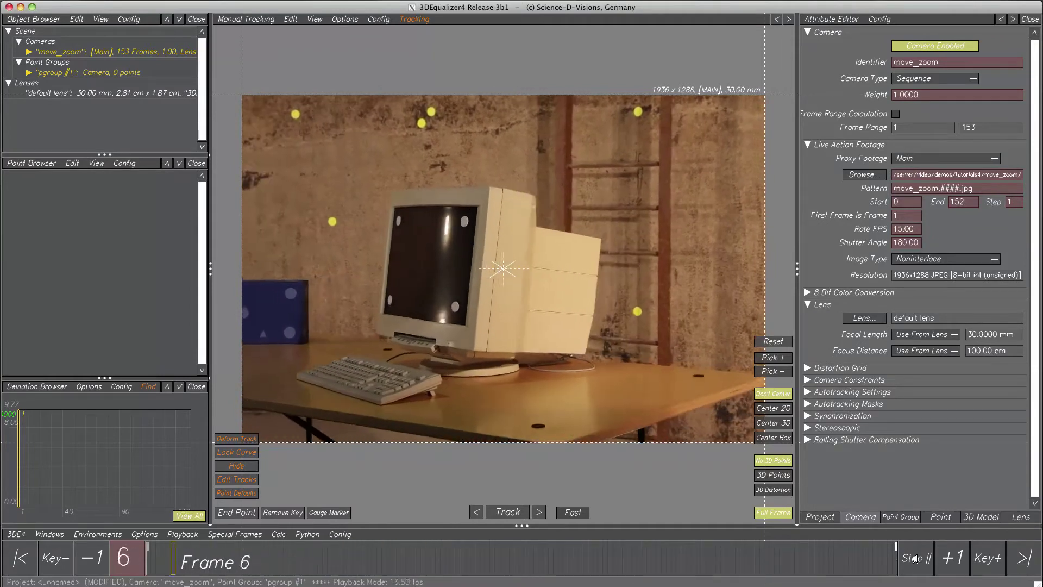
{"action": "left_click", "coordinate": [915, 558]}
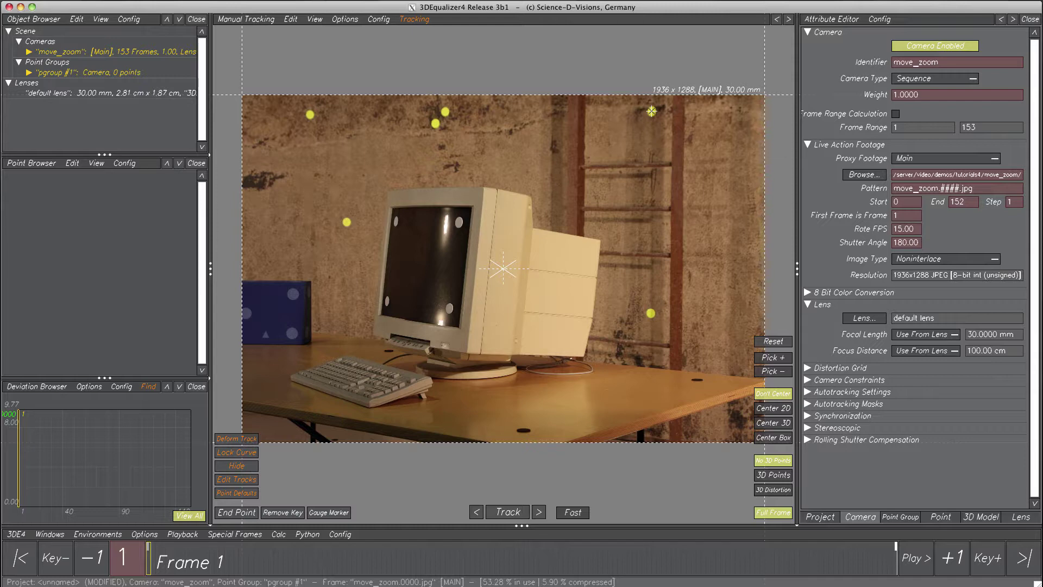
Set the default tracking mode for points to Marker.
{"action": "left_click", "coordinate": [243, 493]}
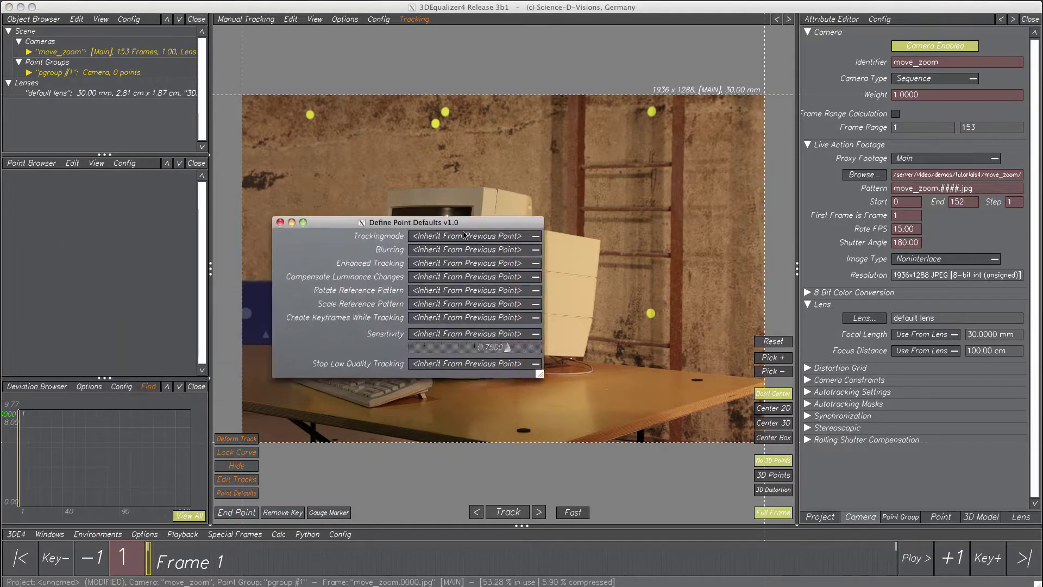
{"action": "left_click", "coordinate": [545, 223]}
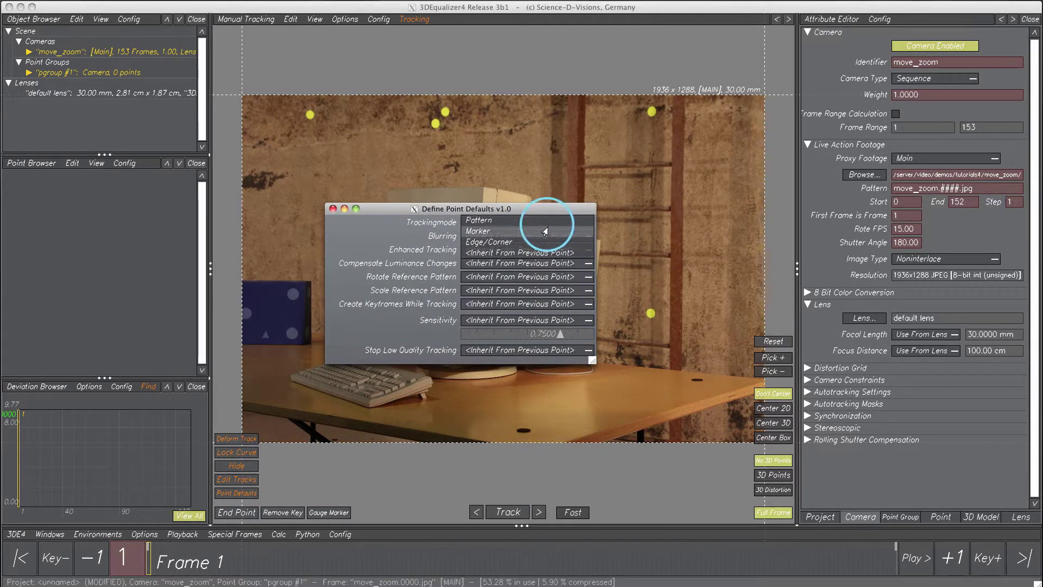
{"action": "left_click", "coordinate": [544, 232]}
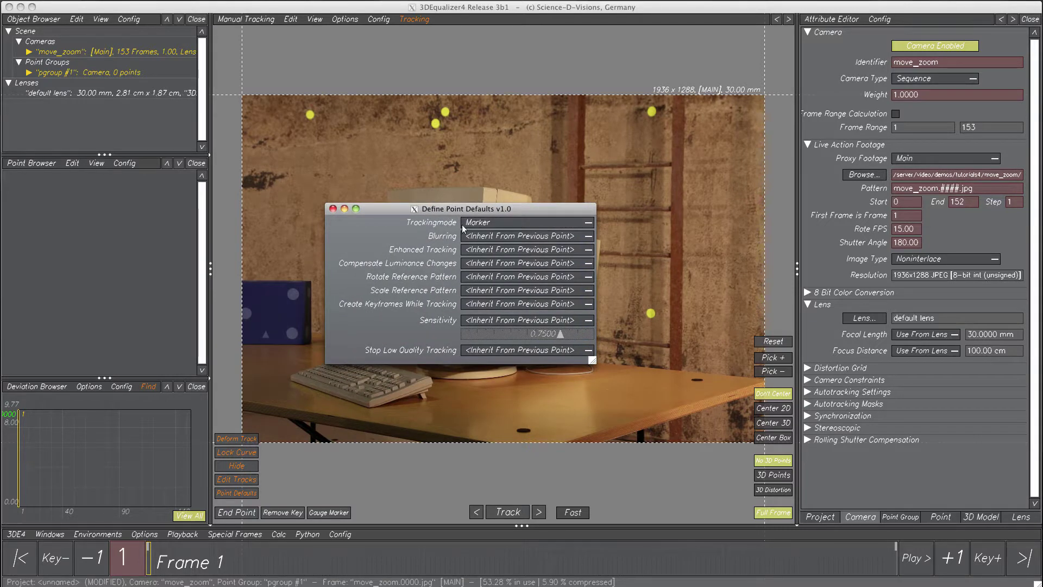
{"action": "left_click", "coordinate": [333, 209]}
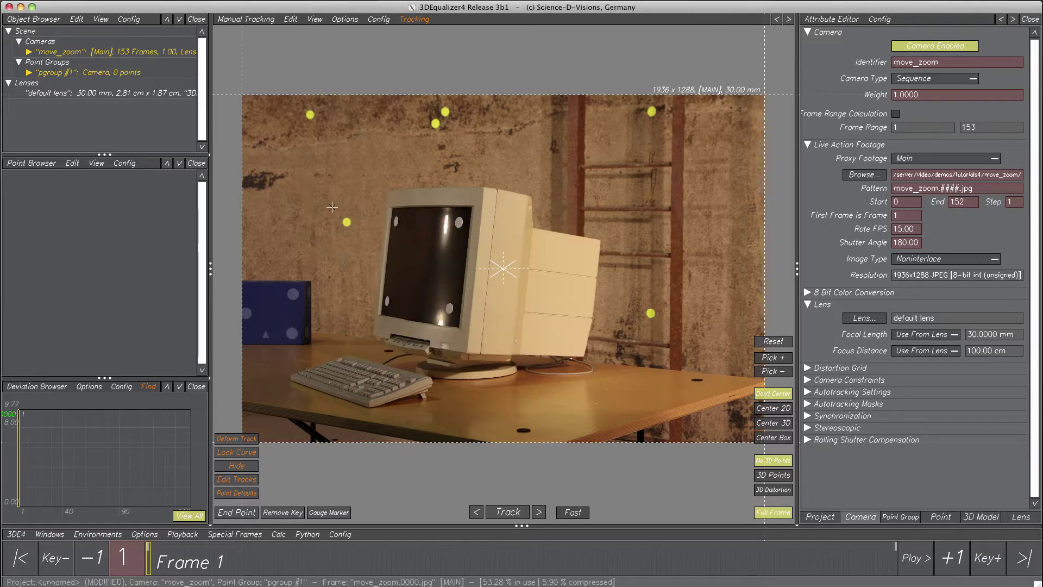
Create a tracking point on the upper-right white dot of the monitor screen, gauge its marker and track it with Center 2D enabled.
{"action": "scroll", "coordinate": [453, 217], "scroll_direction": "up", "scroll_amount": 5}
{"action": "scroll", "coordinate": [472, 271], "scroll_direction": "up", "scroll_amount": 1}
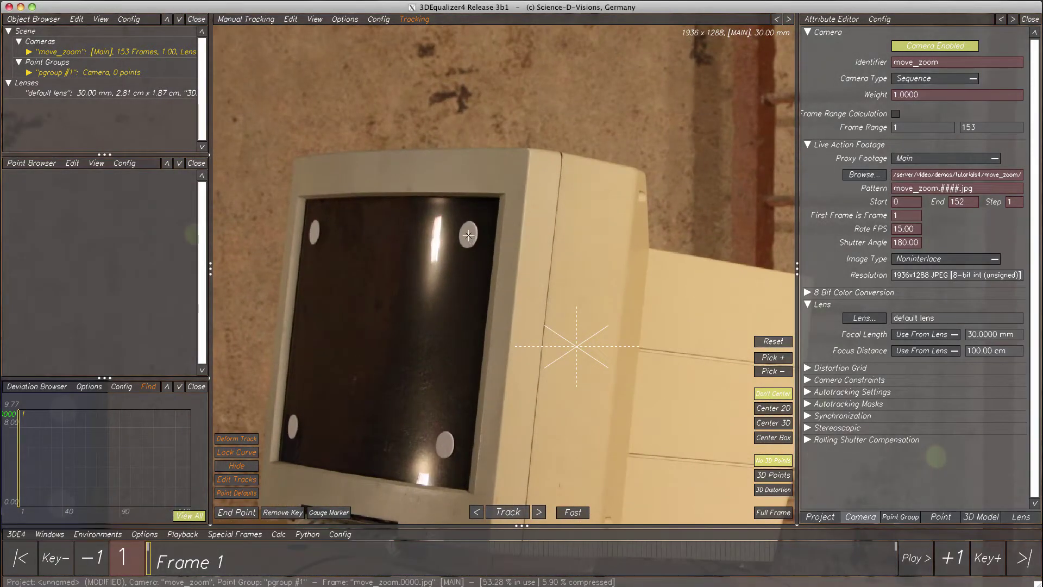
{"action": "left_click", "coordinate": [468, 235], "text": "ctrl"}
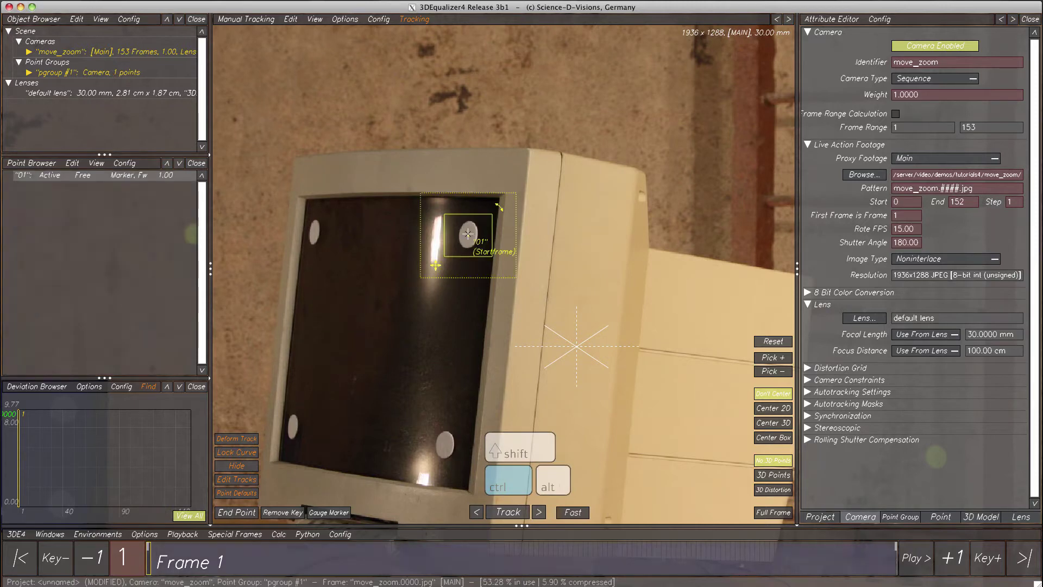
{"action": "left_click", "coordinate": [322, 513]}
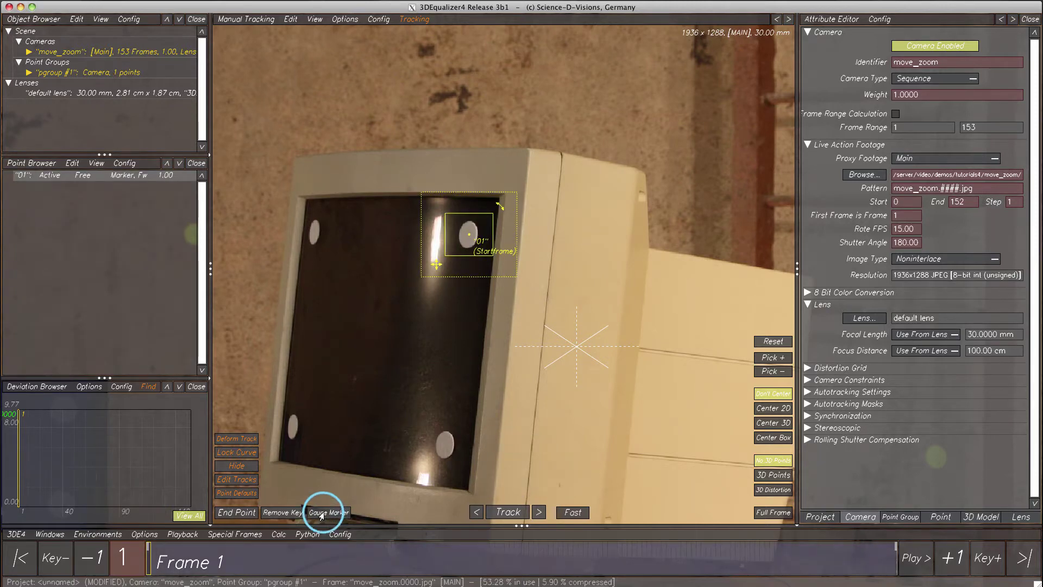
{"action": "left_click", "coordinate": [501, 513]}
{"action": "left_click", "coordinate": [763, 409]}
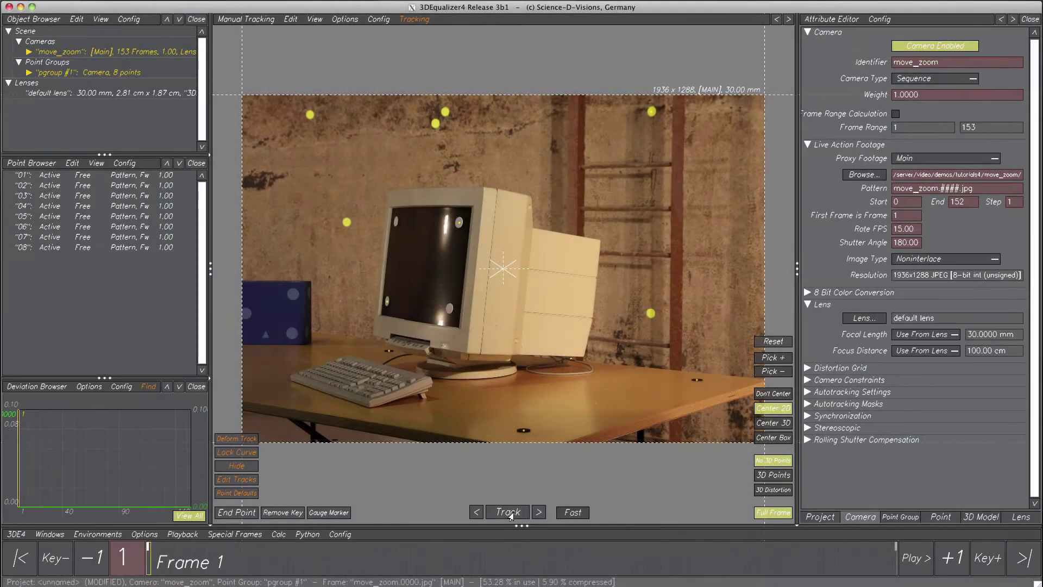
Select points 01 to 08, play the footage to check their tracks, and return to the first frame.
{"action": "left_click_drag", "start_coordinate": [60, 177], "coordinate": [59, 248]}
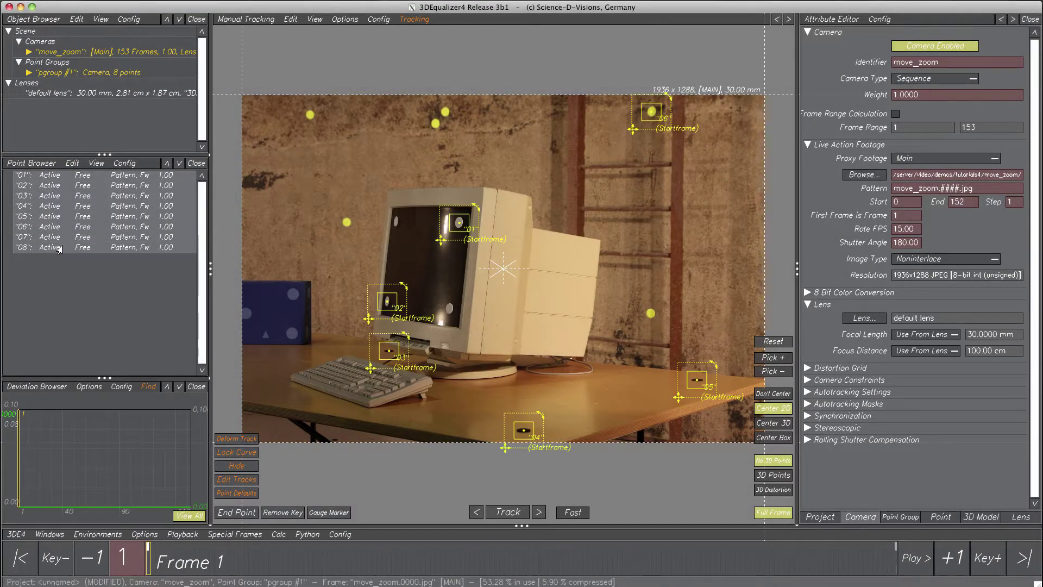
{"action": "left_click", "coordinate": [914, 559]}
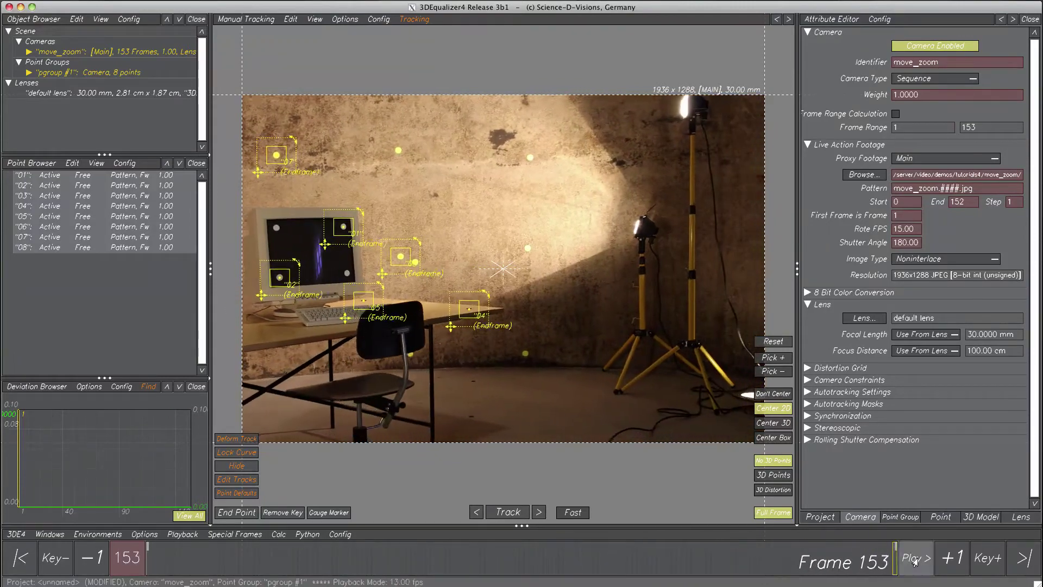
{"action": "left_click", "coordinate": [915, 560]}
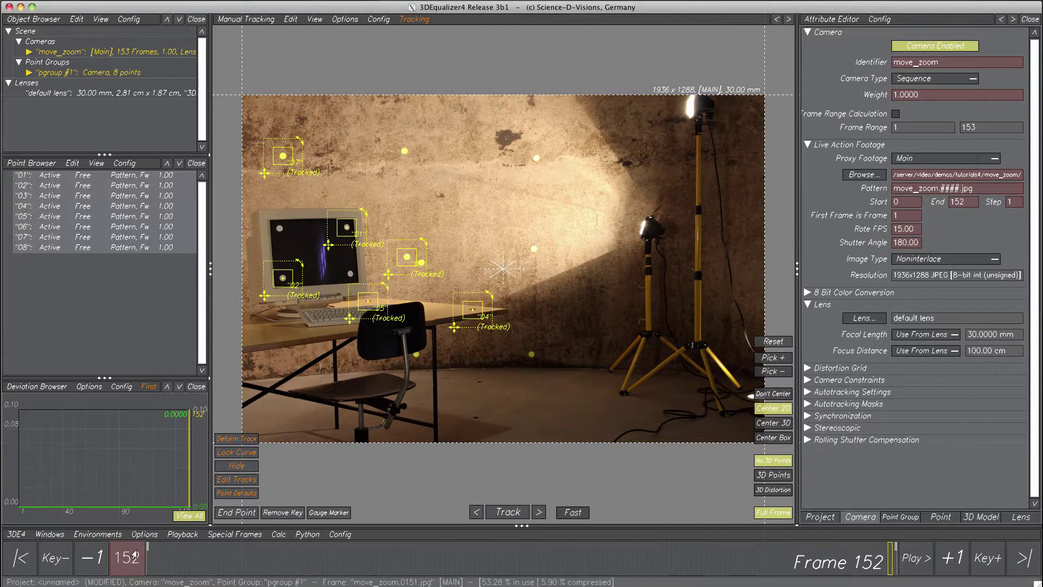
{"action": "left_click", "coordinate": [7, 558]}
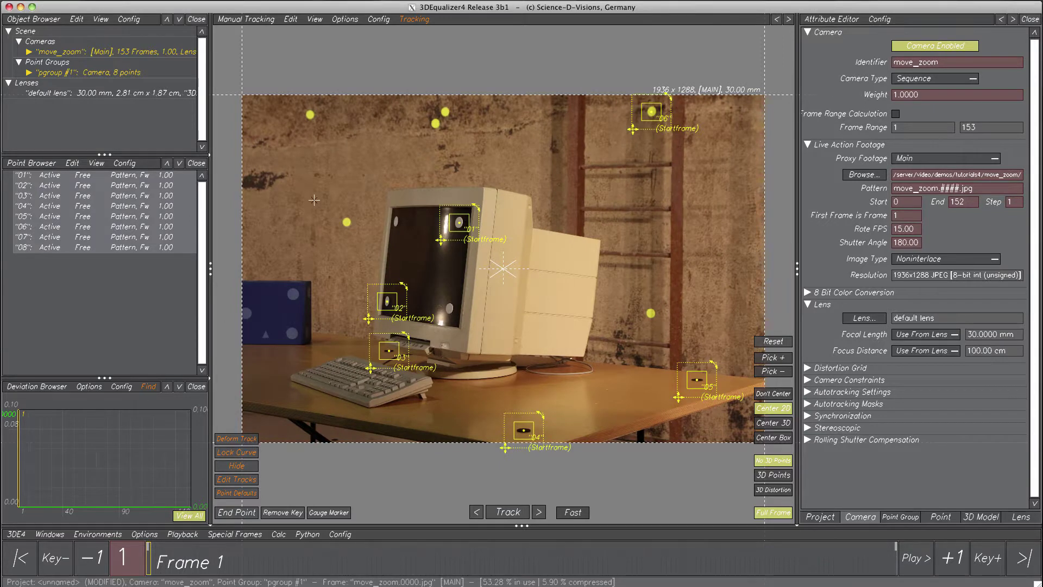
Add a horizontal Curve Editor pane above the tracking view and enlarge it to over half the central area.
{"action": "left_click", "coordinate": [374, 19]}
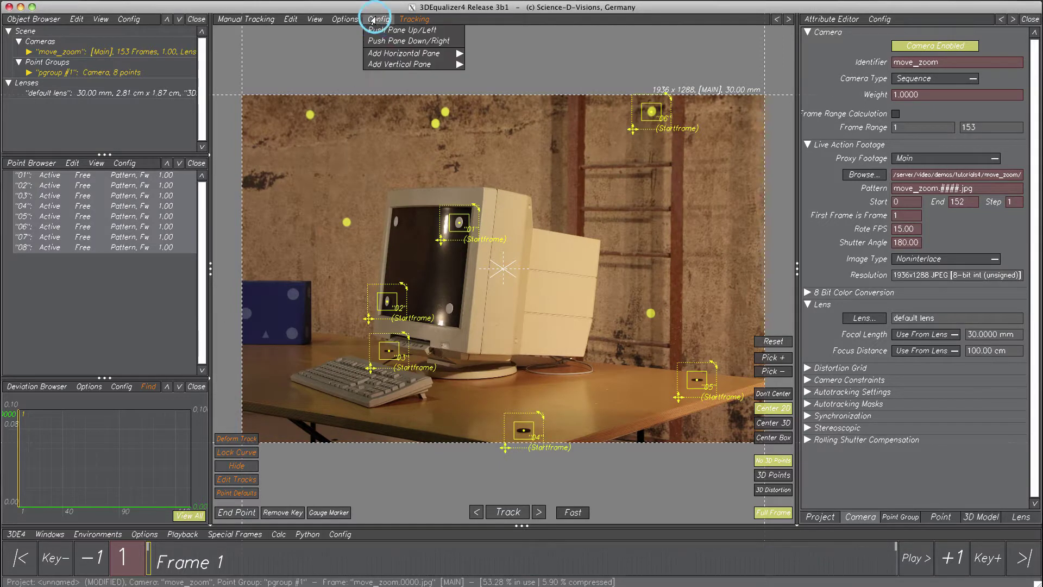
{"action": "left_click", "coordinate": [383, 53]}
{"action": "left_click", "coordinate": [490, 93]}
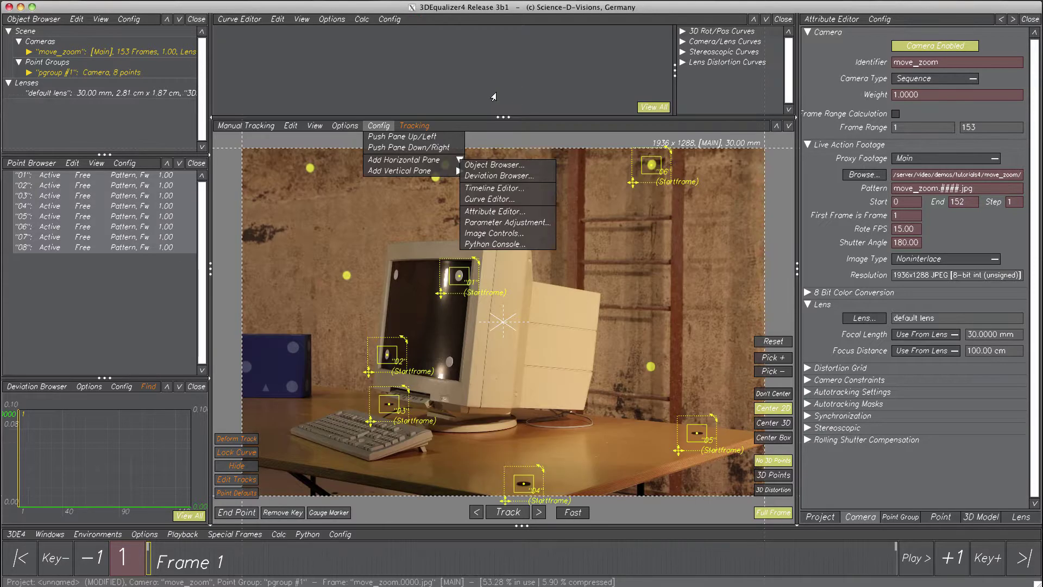
{"action": "left_click_drag", "start_coordinate": [507, 115], "coordinate": [497, 324]}
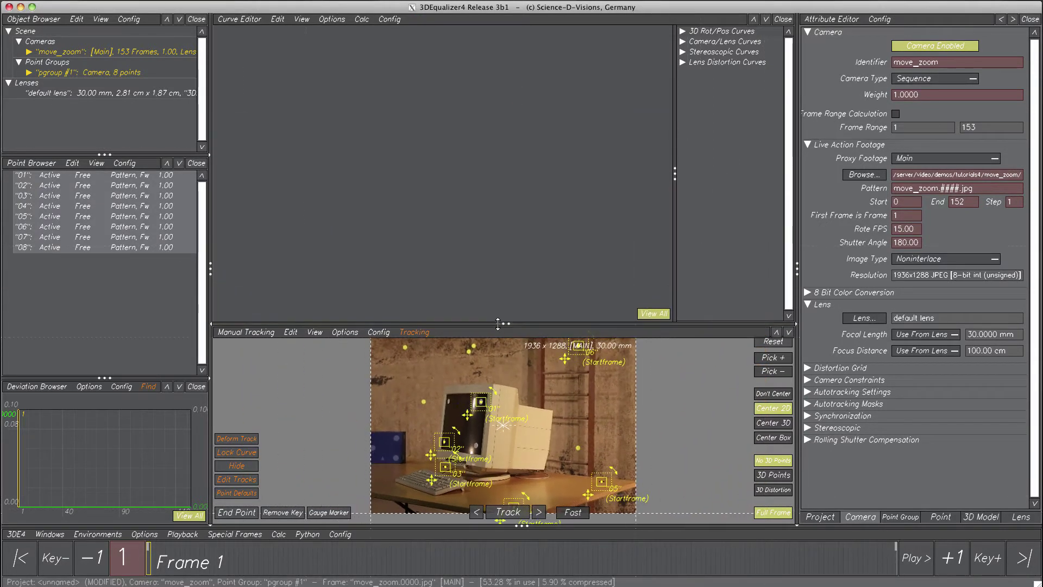
Display the Focal Length/Zoom curve and set the camera's focal length mode to Dynamic (Zooming).
{"action": "left_click", "coordinate": [682, 41]}
{"action": "left_click", "coordinate": [717, 54]}
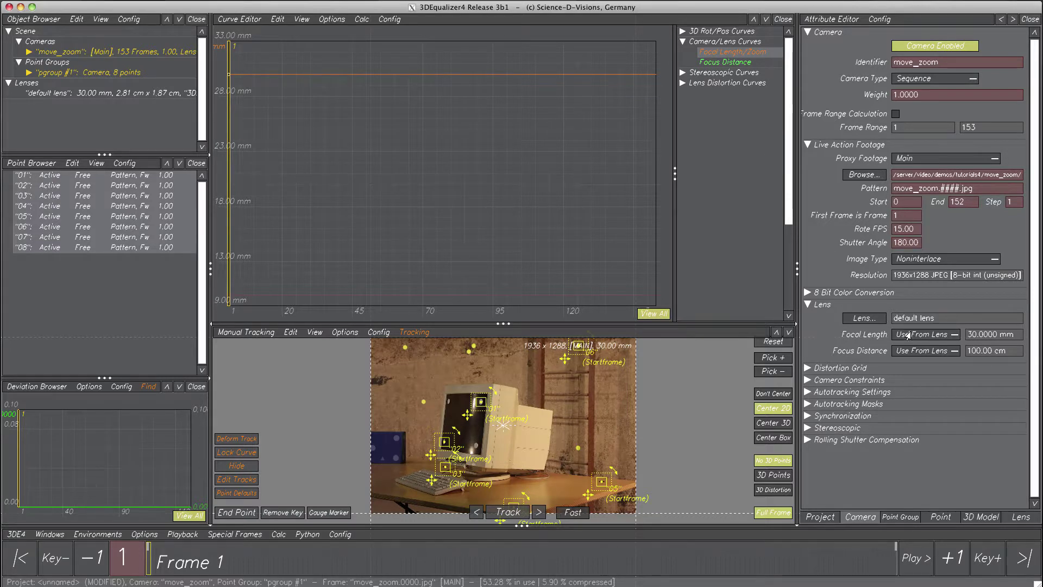
{"action": "left_click", "coordinate": [922, 334]}
{"action": "left_click", "coordinate": [911, 357]}
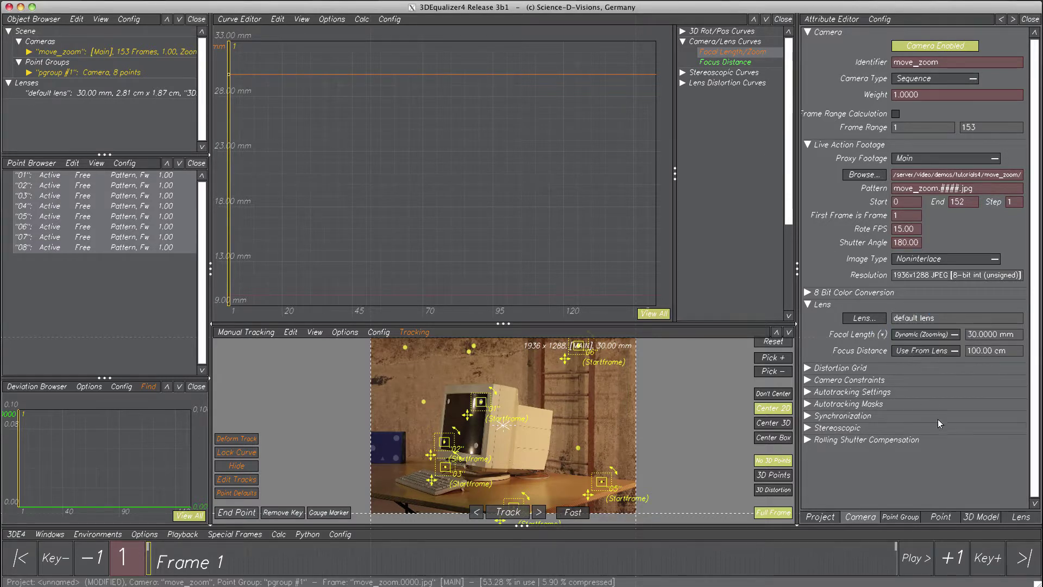
Set the filmback height of the default lens to 1.48 cm.
{"action": "left_click", "coordinate": [1020, 516]}
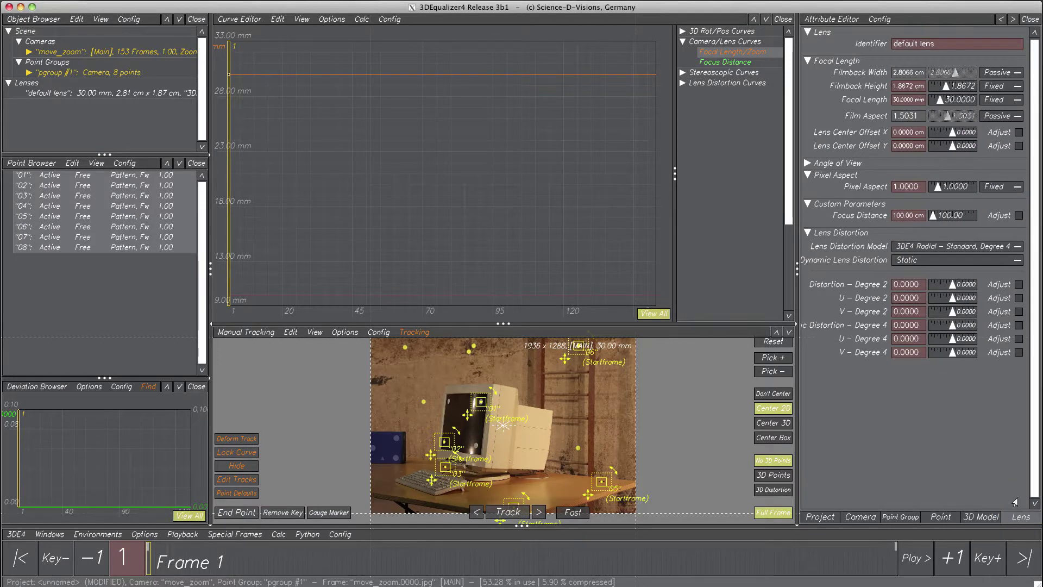
{"action": "left_click", "coordinate": [918, 86]}
{"action": "type", "text": "1.48"}
{"action": "key", "text": "Return"}
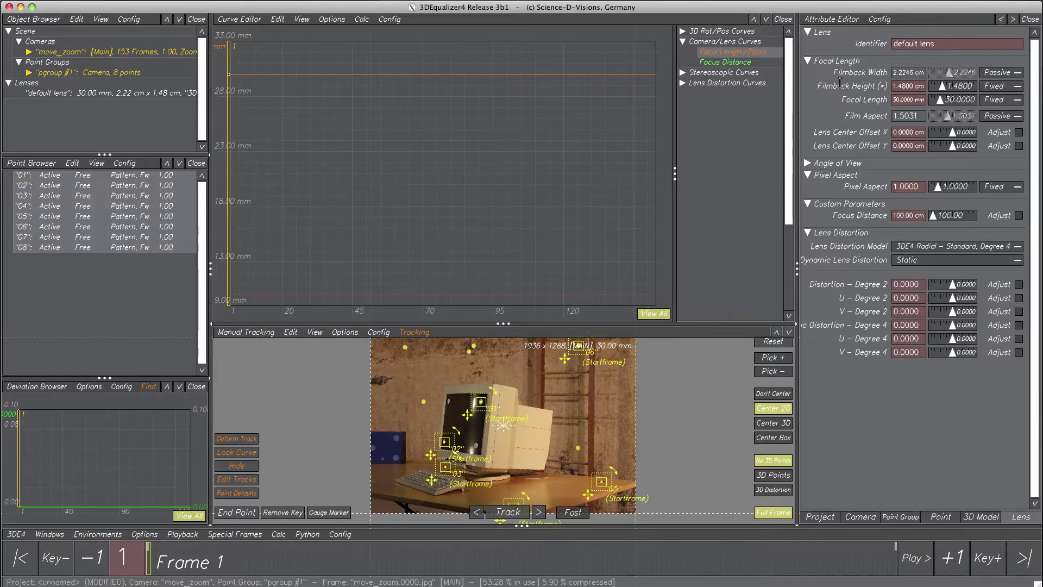
Review the Calculate Zoom Curve settings and close them without starting a calculation.
{"action": "left_click", "coordinate": [363, 21]}
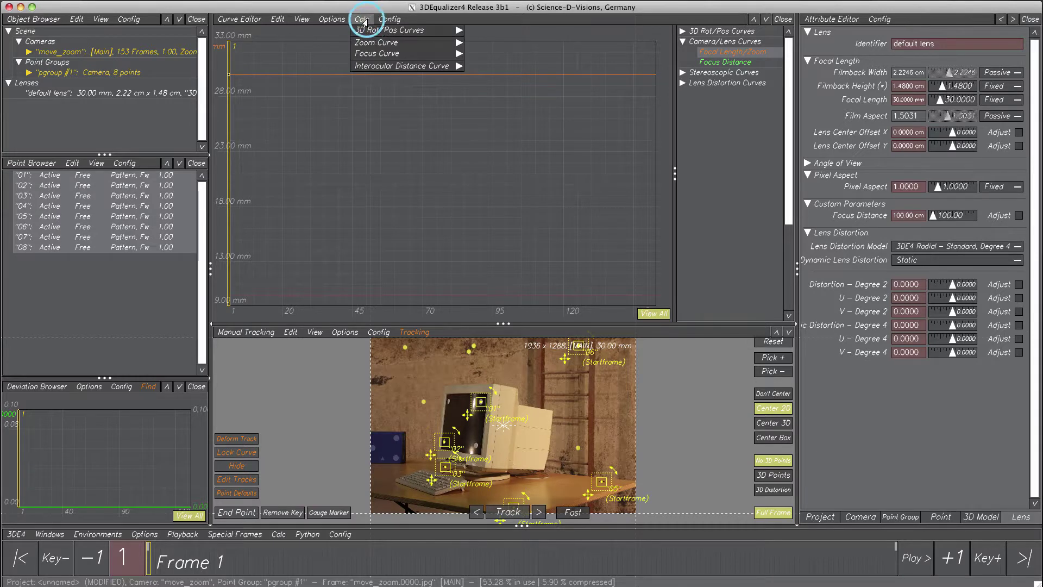
{"action": "left_click", "coordinate": [368, 48]}
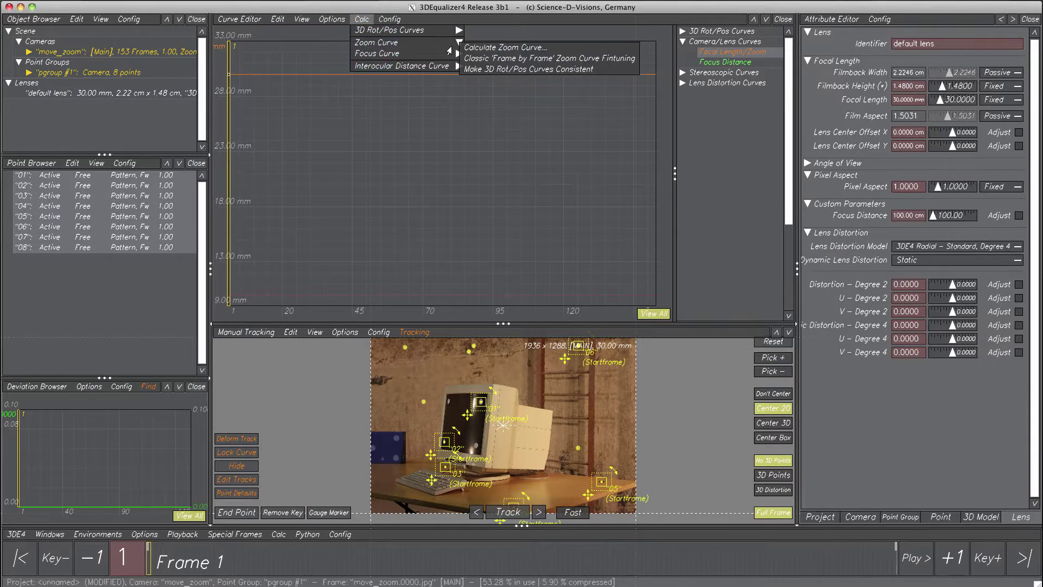
{"action": "left_click", "coordinate": [489, 46]}
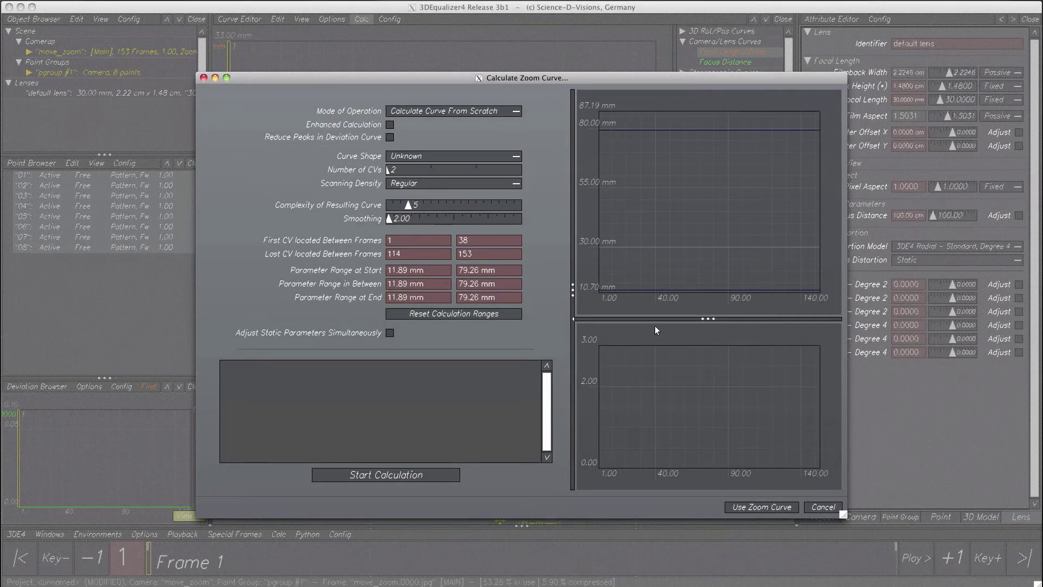
{"action": "left_click", "coordinate": [821, 507]}
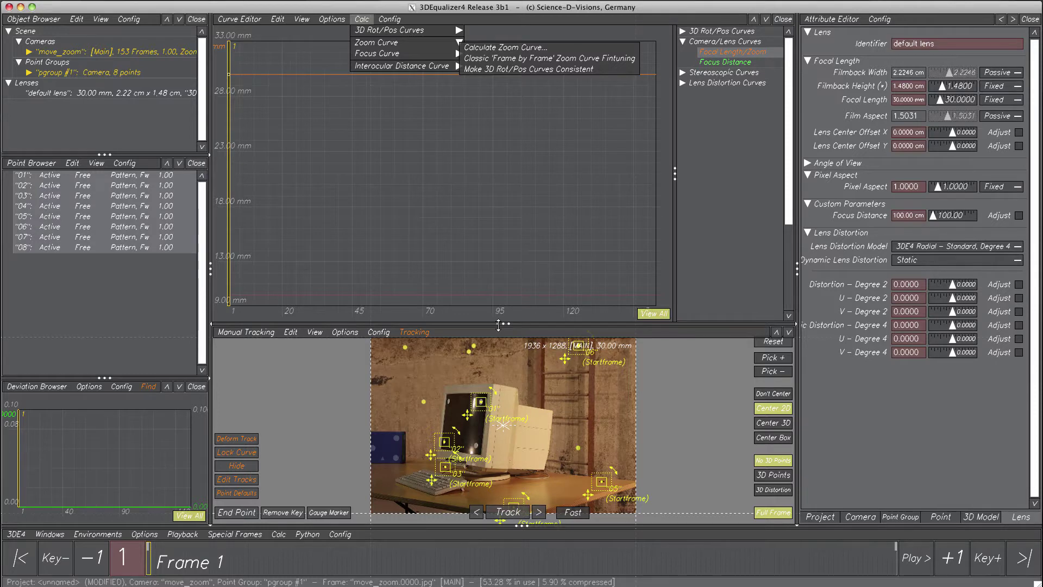
Play through the footage with the Curve Editor pane shrunk and all points deselected.
{"action": "left_click_drag", "start_coordinate": [497, 326], "coordinate": [481, 108]}
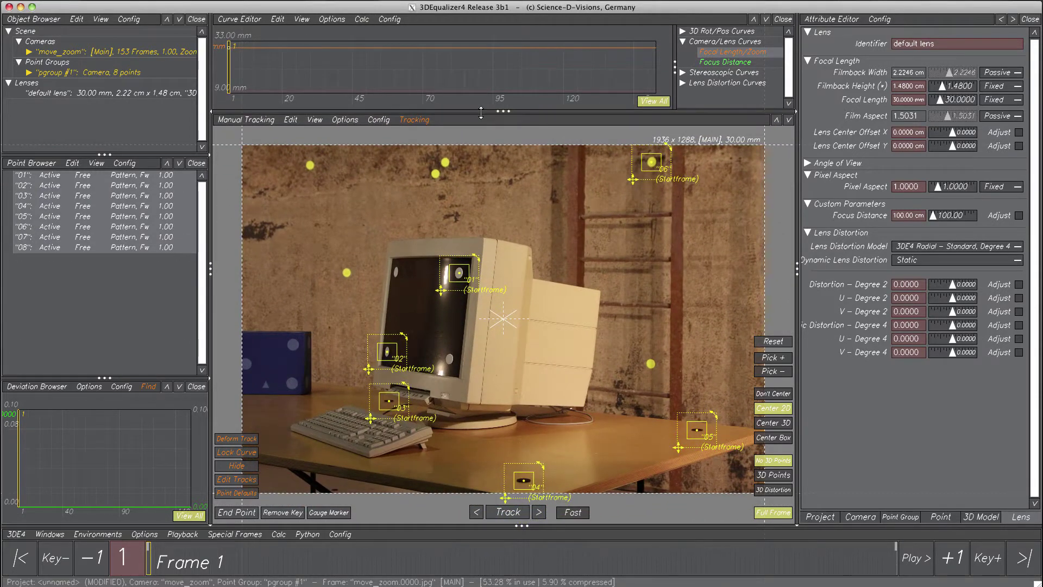
{"action": "left_click", "coordinate": [255, 173]}
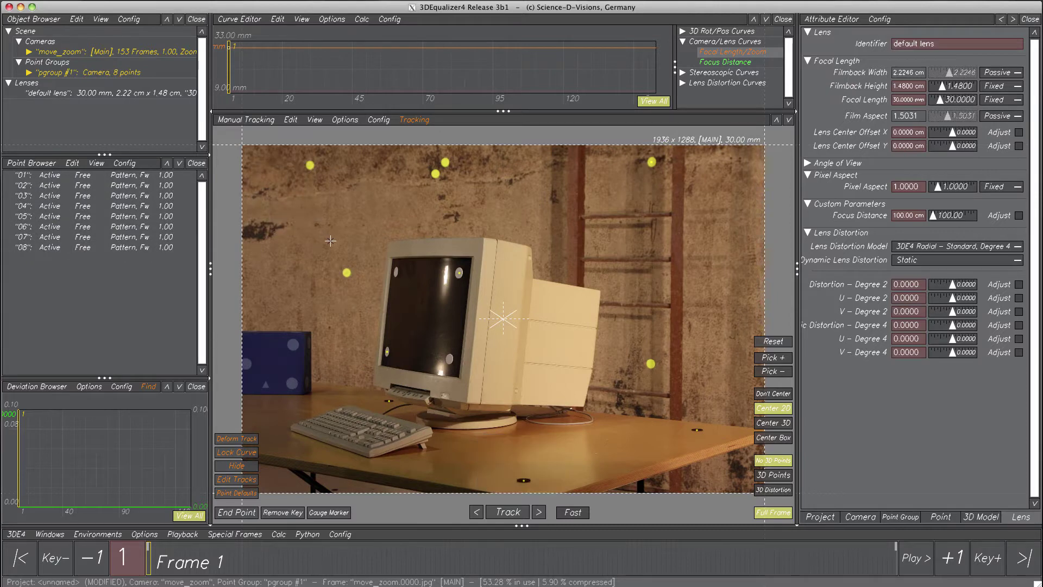
{"action": "left_click", "coordinate": [917, 558]}
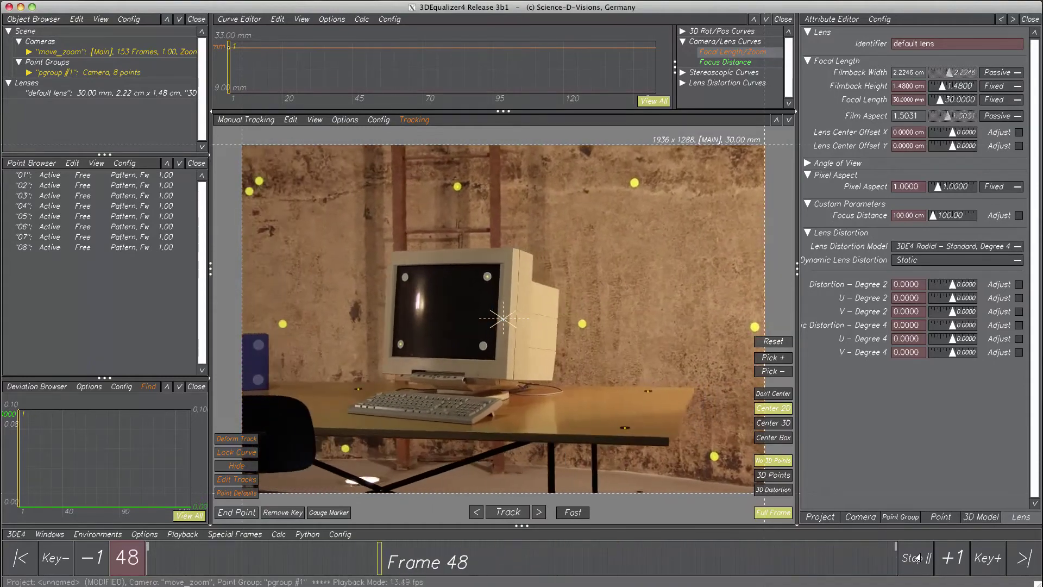
{"action": "left_click", "coordinate": [916, 558]}
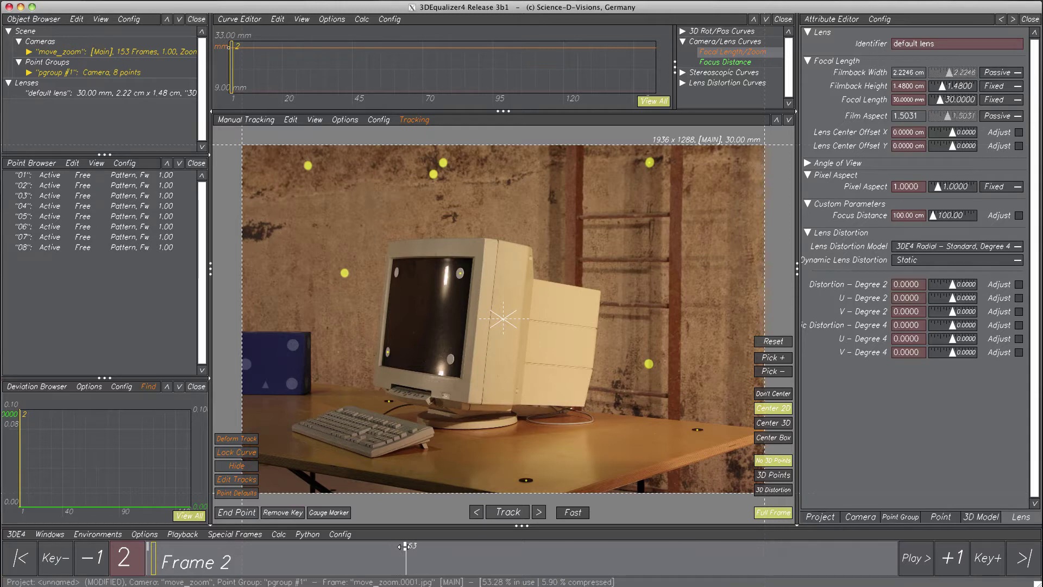
Play the opening part of the footage, then the part from frame 91 onward, and return to frame 1 with the full playback range restored.
{"action": "left_click", "coordinate": [914, 566]}
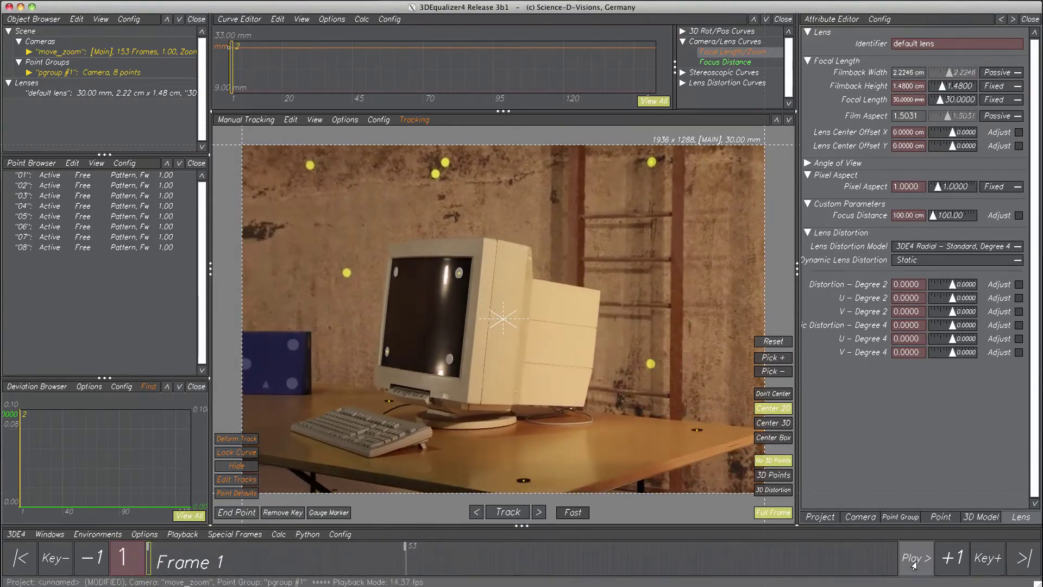
{"action": "left_click", "coordinate": [913, 564]}
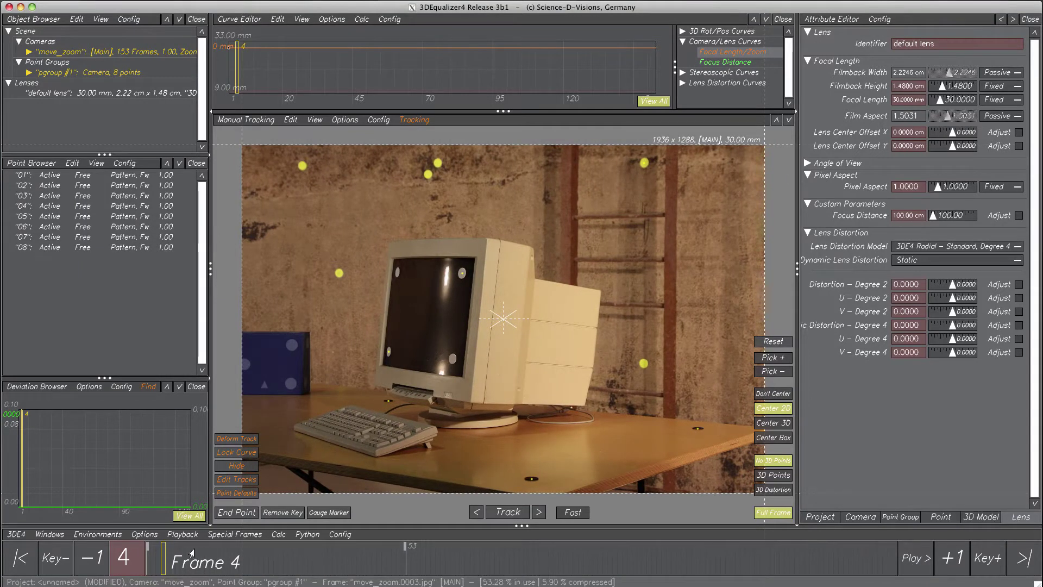
{"action": "left_click_drag", "start_coordinate": [148, 545], "coordinate": [589, 545]}
{"action": "left_click", "coordinate": [591, 554]}
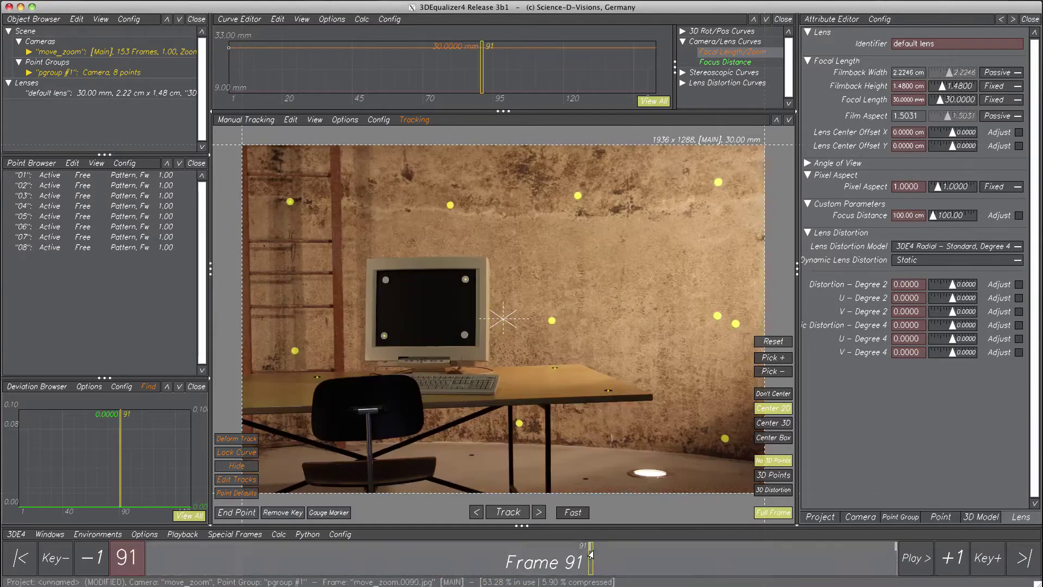
{"action": "left_click", "coordinate": [914, 557]}
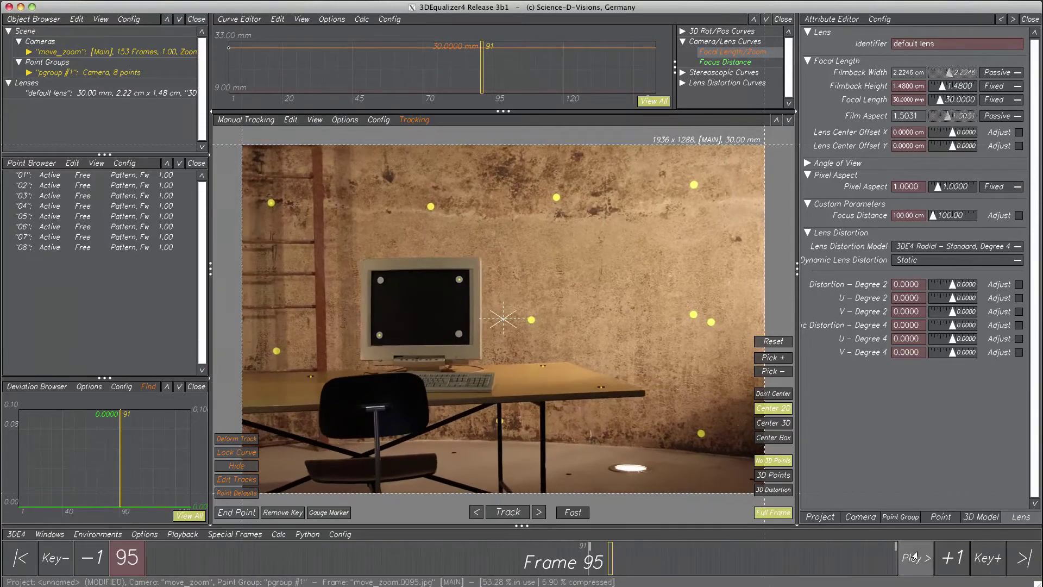
{"action": "left_click", "coordinate": [914, 557]}
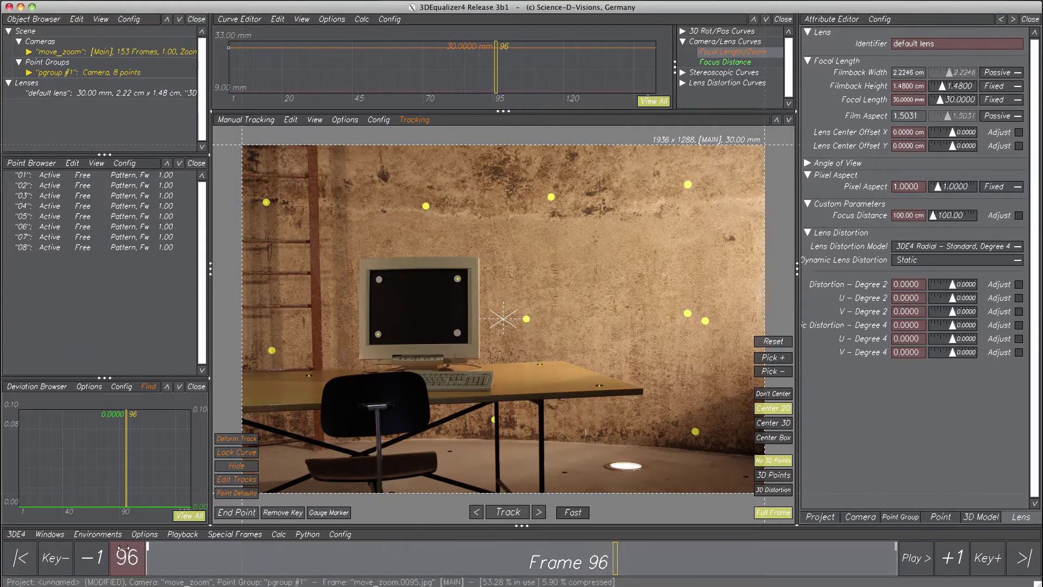
{"action": "left_click", "coordinate": [20, 557]}
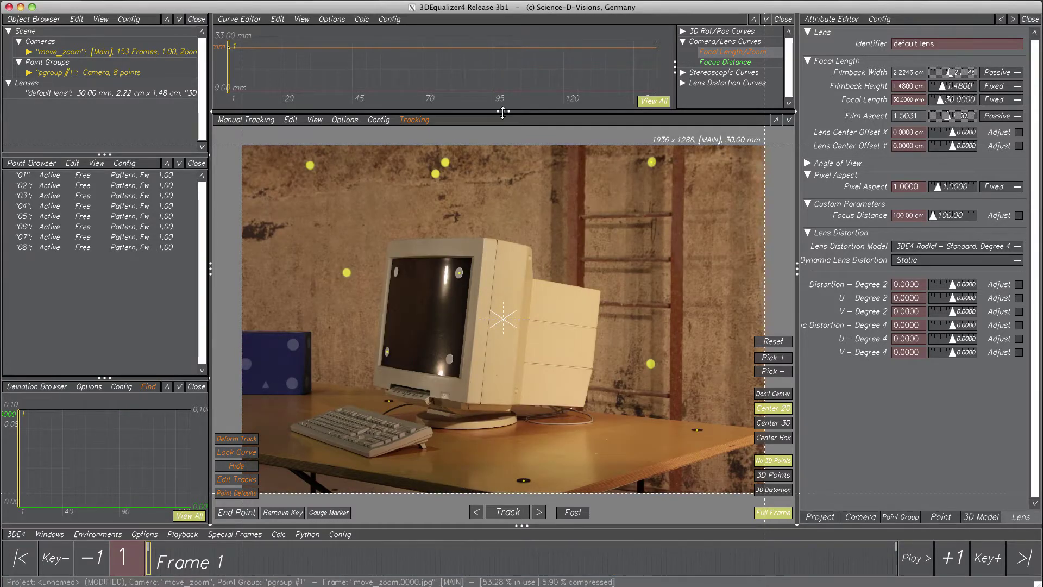
Enlarge the Curve Editor and set up Calculate Zoom Curve to calculate from scratch with the Ramp Down curve shape.
{"action": "left_click_drag", "start_coordinate": [503, 112], "coordinate": [491, 325]}
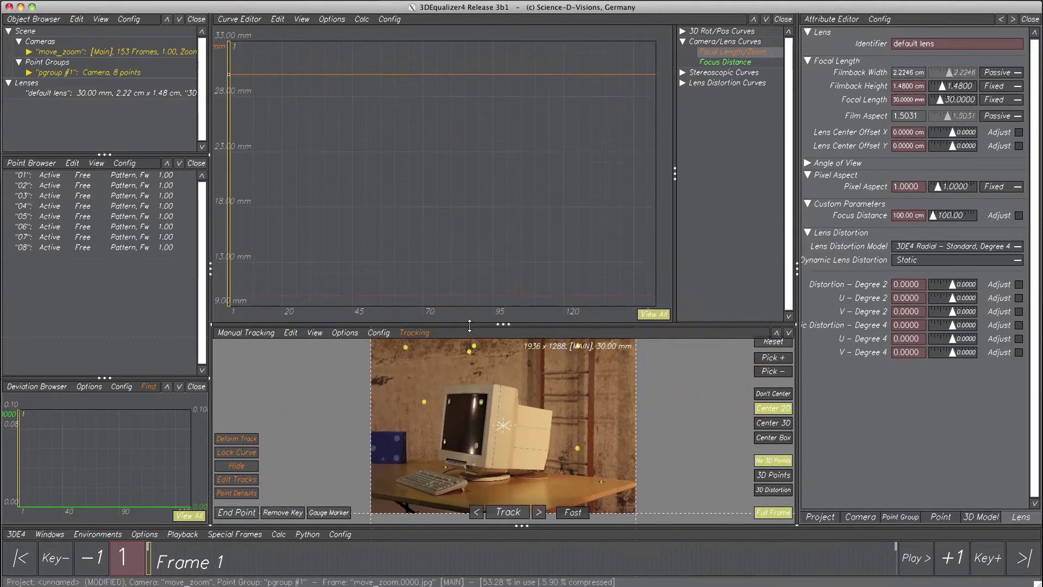
{"action": "left_click", "coordinate": [361, 20]}
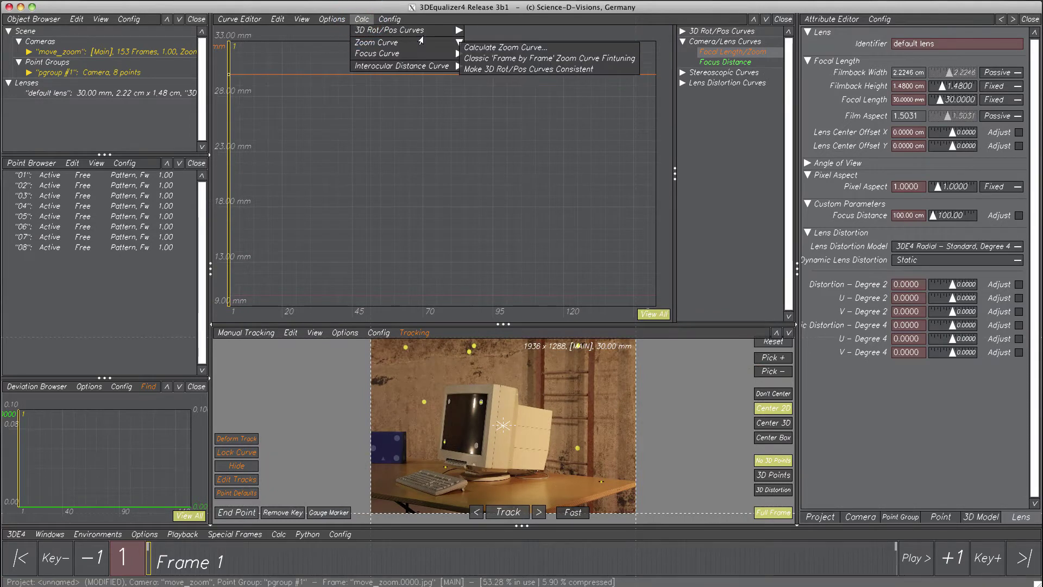
{"action": "left_click", "coordinate": [483, 49]}
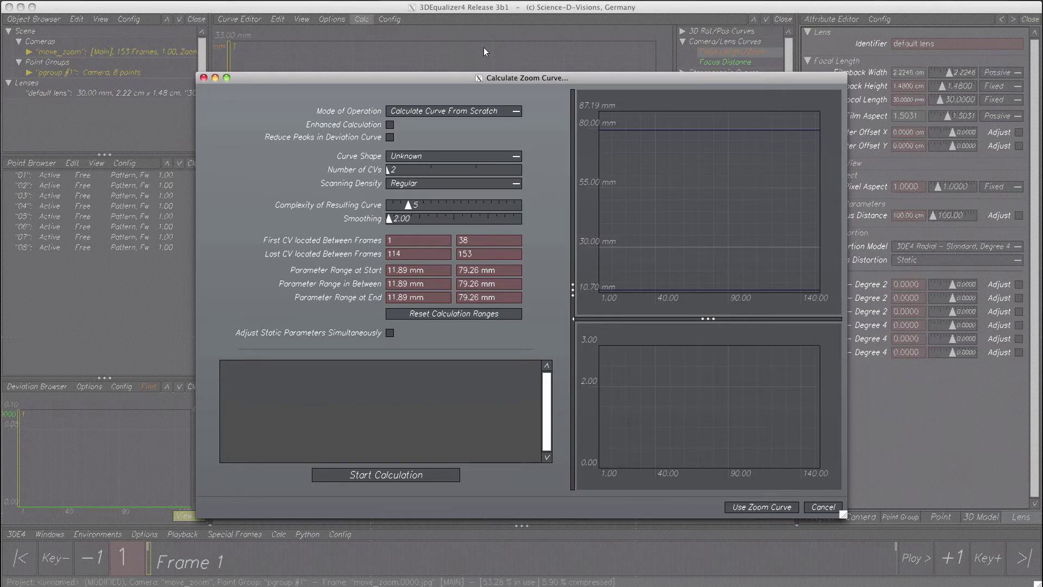
{"action": "left_click", "coordinate": [506, 112]}
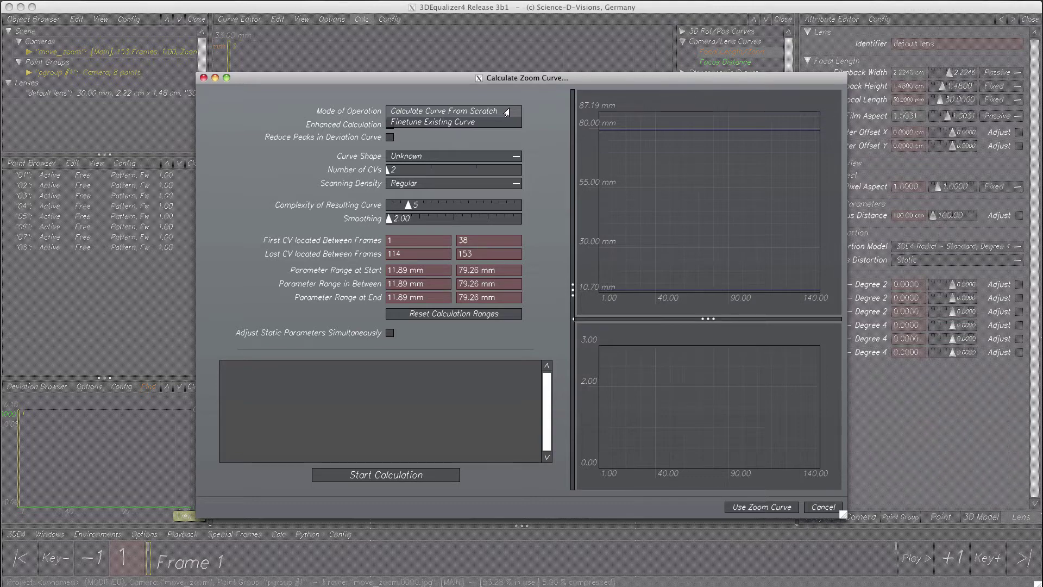
{"action": "left_click", "coordinate": [506, 111]}
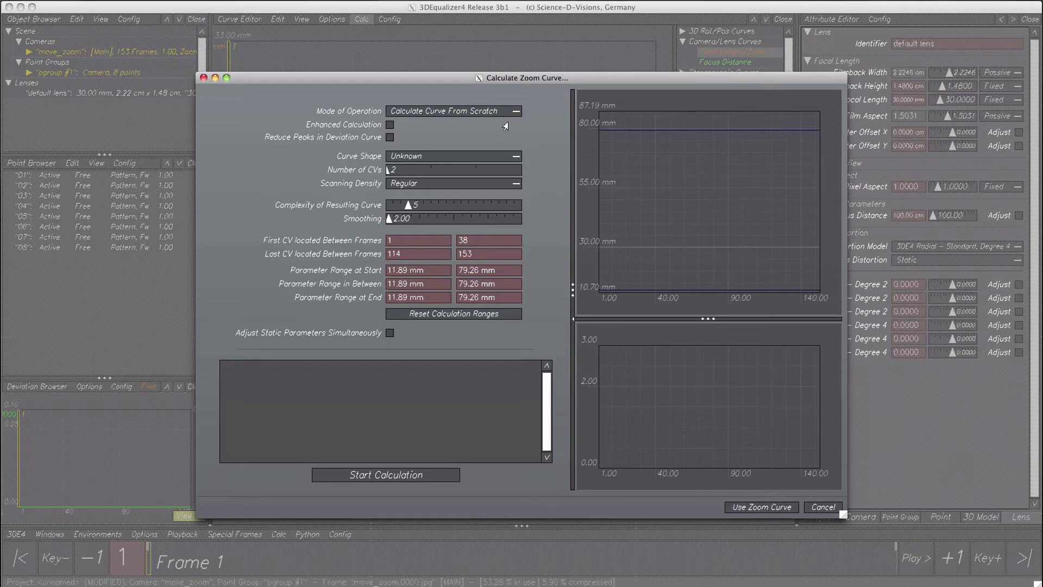
{"action": "left_click", "coordinate": [493, 159]}
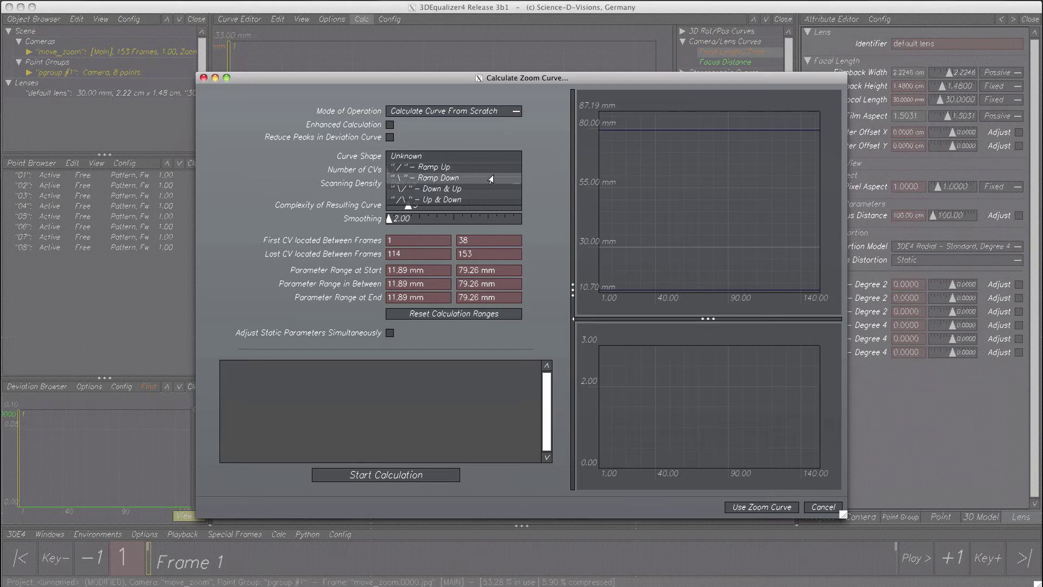
{"action": "left_click", "coordinate": [491, 179]}
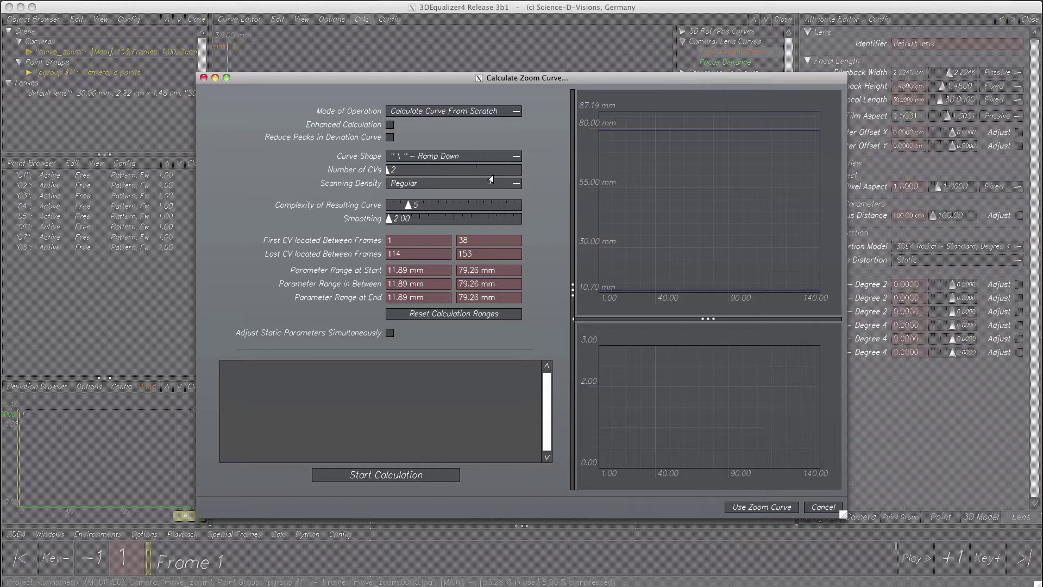
Locate the first CV between frames 10 and 40 and the last CV between frames 100 and 130.
{"action": "left_click", "coordinate": [412, 238]}
{"action": "type", "text": "0"}
{"action": "key", "text": "Tab"}
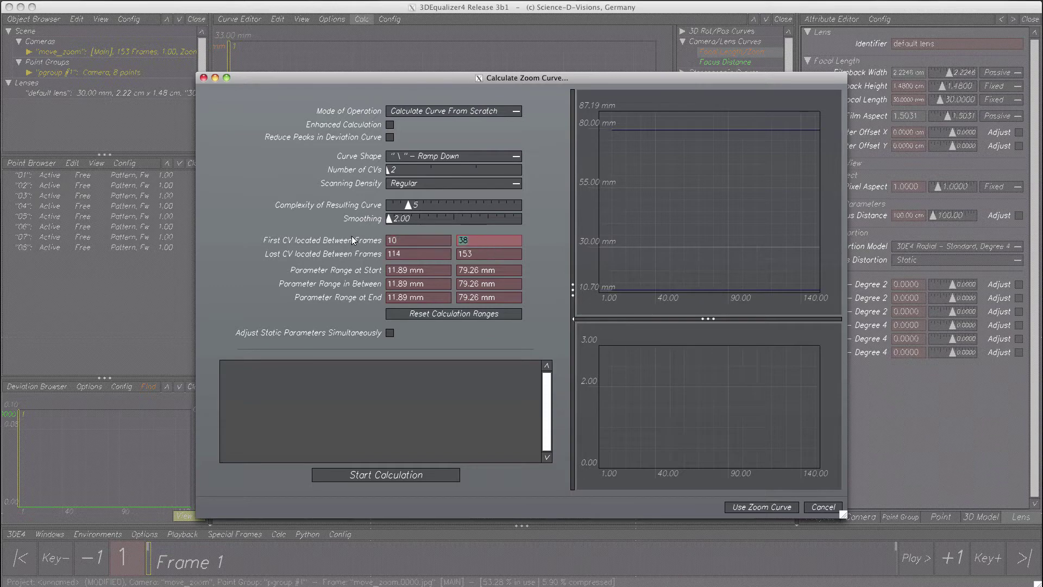
{"action": "type", "text": "40"}
{"action": "key", "text": "Tab"}
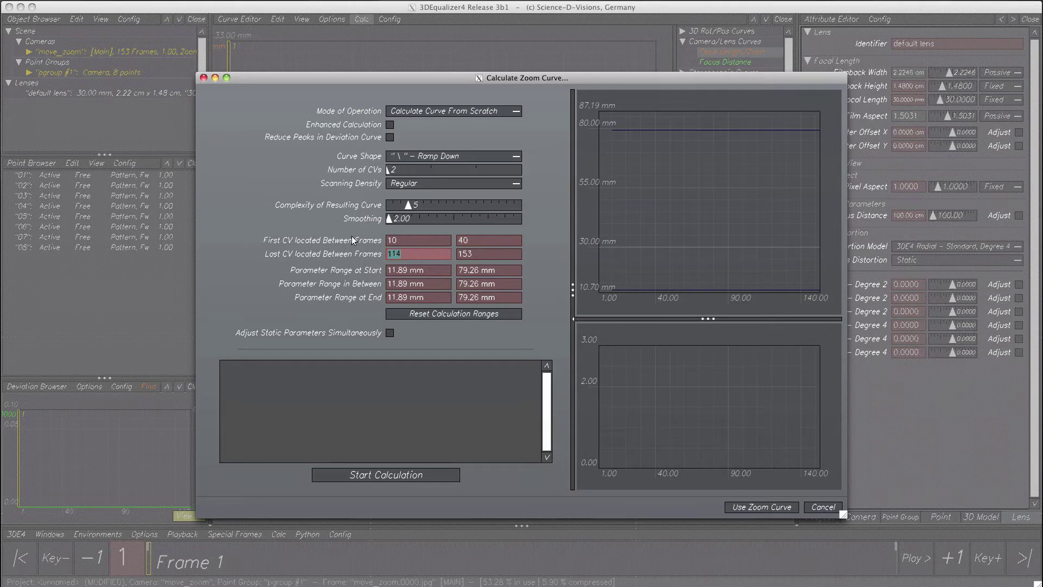
{"action": "type", "text": "100"}
{"action": "key", "text": "Tab"}
{"action": "type", "text": "130"}
{"action": "key", "text": "Return"}
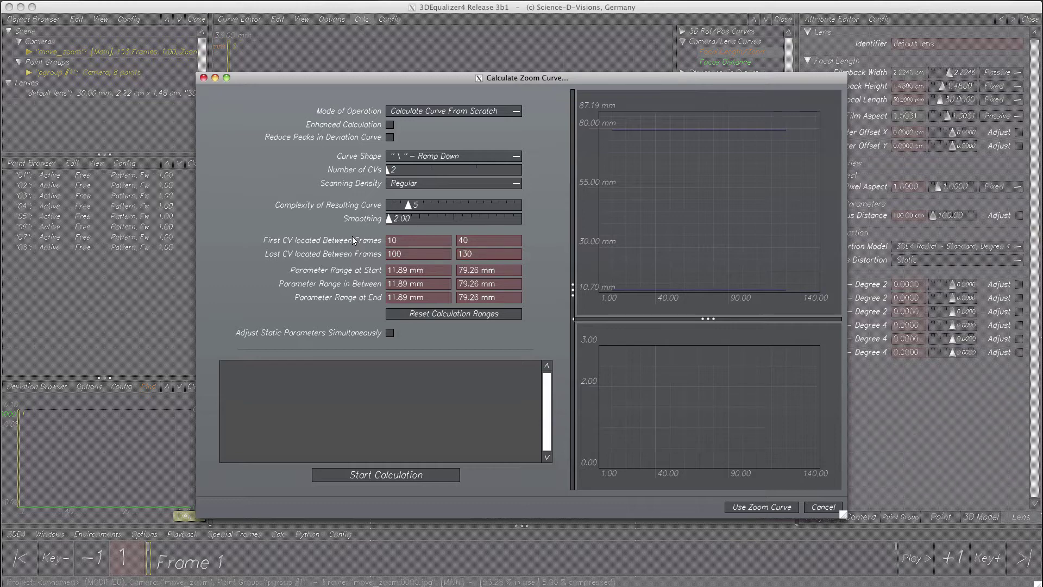
Calculate the zoom curve, move on to and finish the finetuning pass, and use the resulting curve for the camera.
{"action": "left_click", "coordinate": [449, 476]}
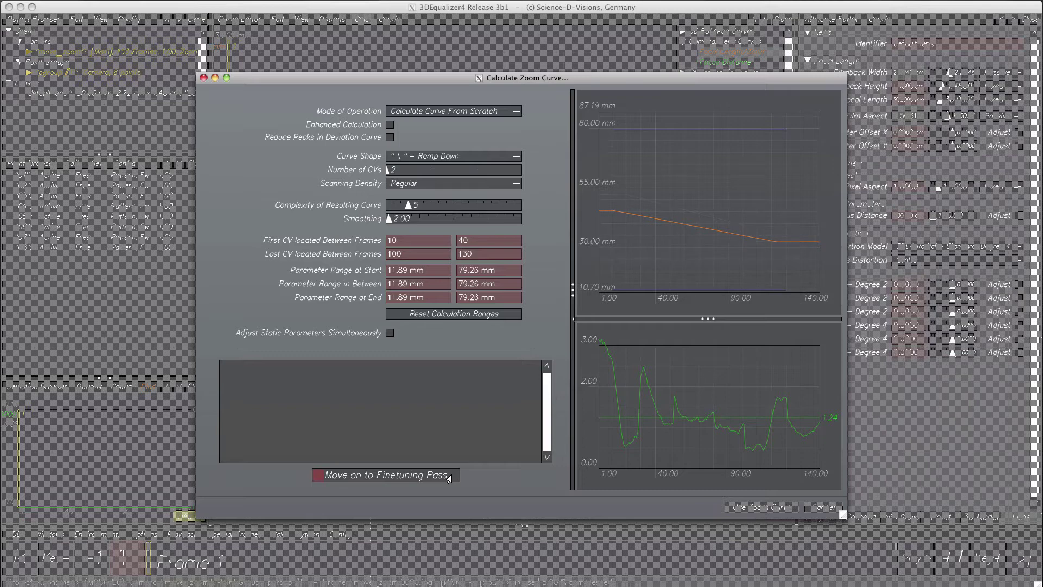
{"action": "left_click", "coordinate": [449, 478]}
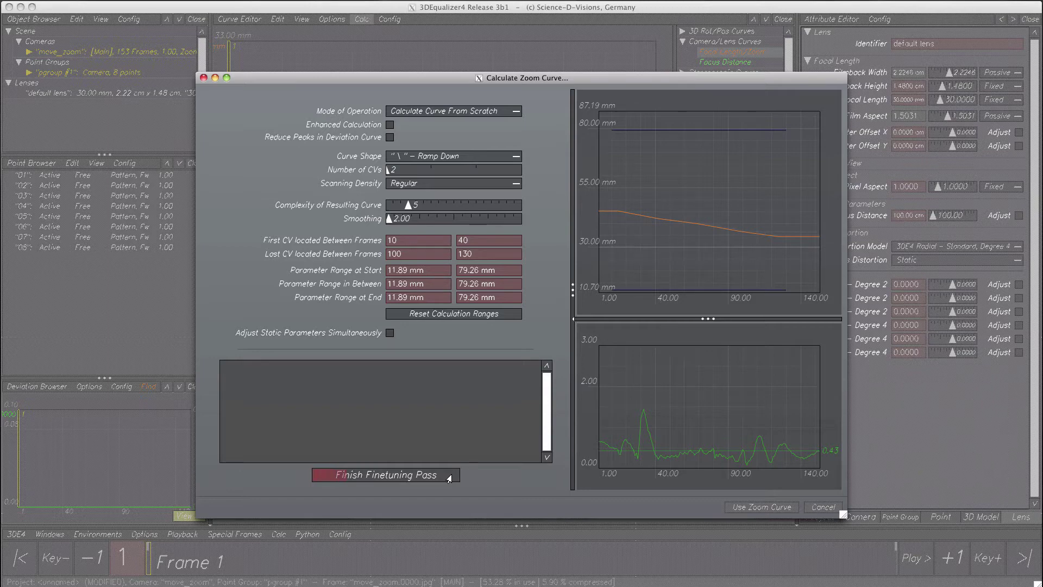
{"action": "left_click", "coordinate": [448, 478]}
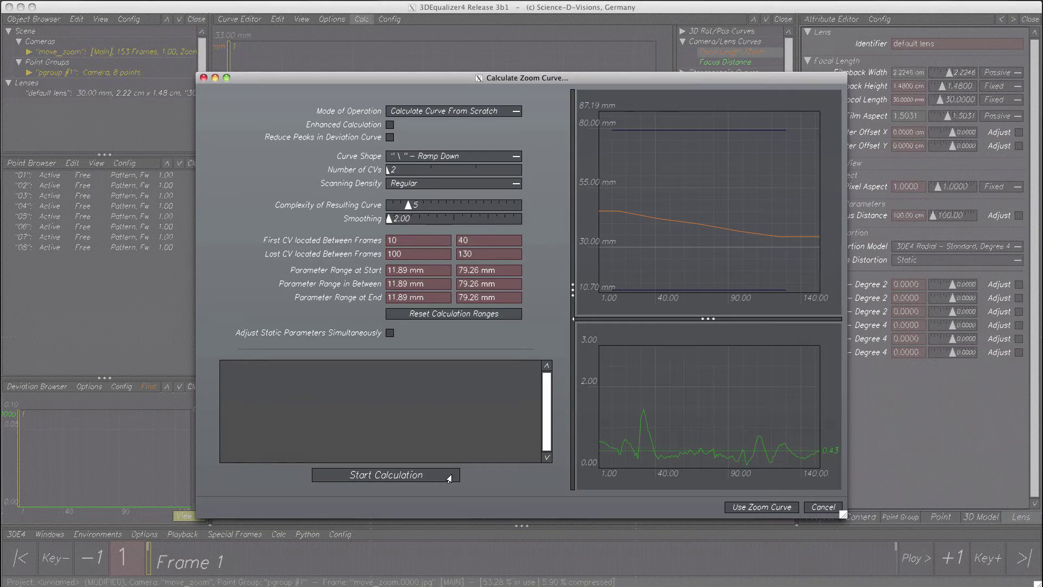
{"action": "left_click", "coordinate": [756, 508]}
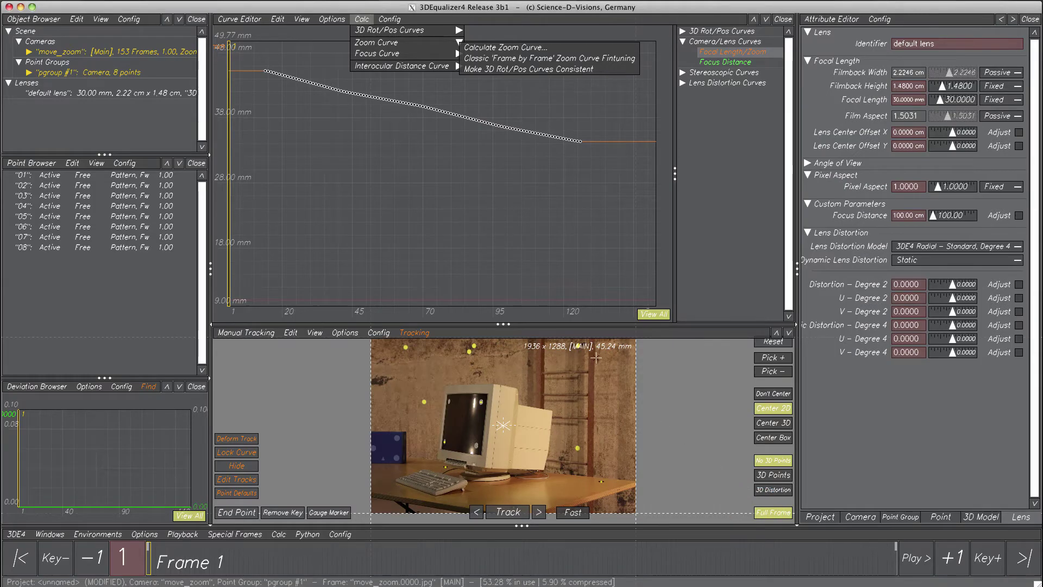
{"action": "left_click", "coordinate": [461, 218]}
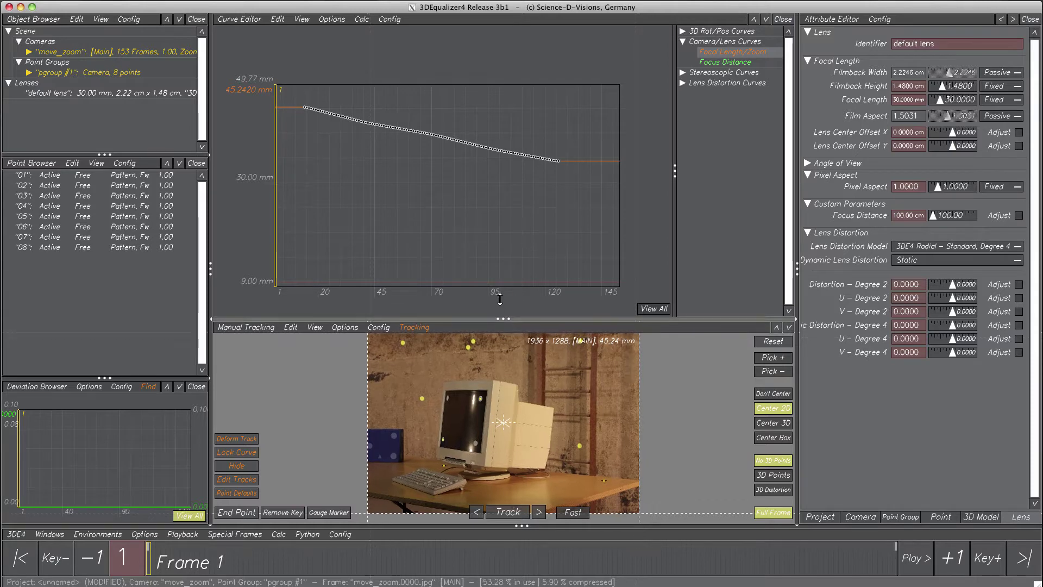
Play the first 51 frames in an enlarged footage view, then restore the full playback range and return to frame 1.
{"action": "left_click_drag", "start_coordinate": [503, 324], "coordinate": [500, 145]}
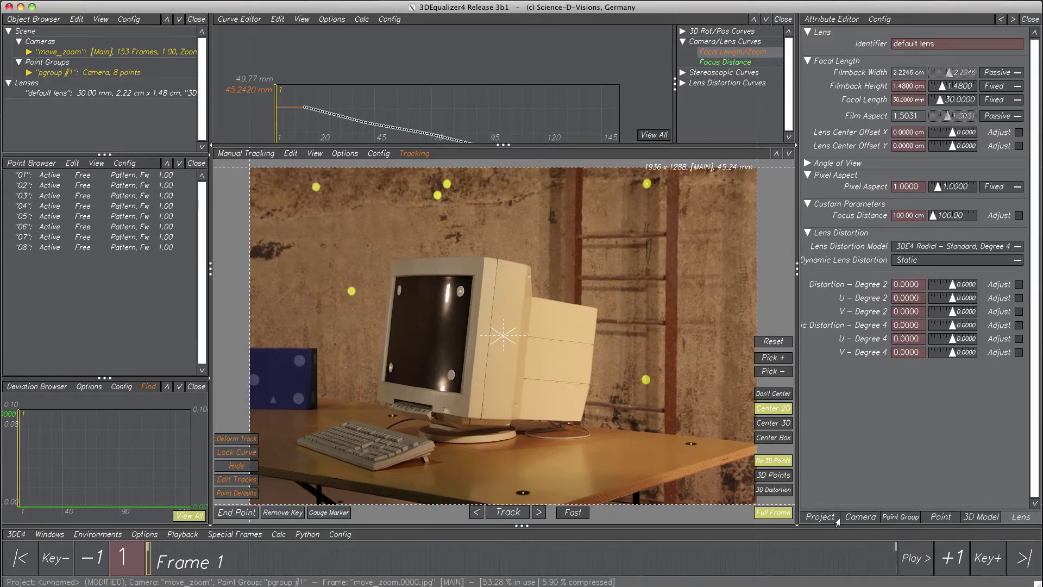
{"action": "left_click", "coordinate": [911, 556]}
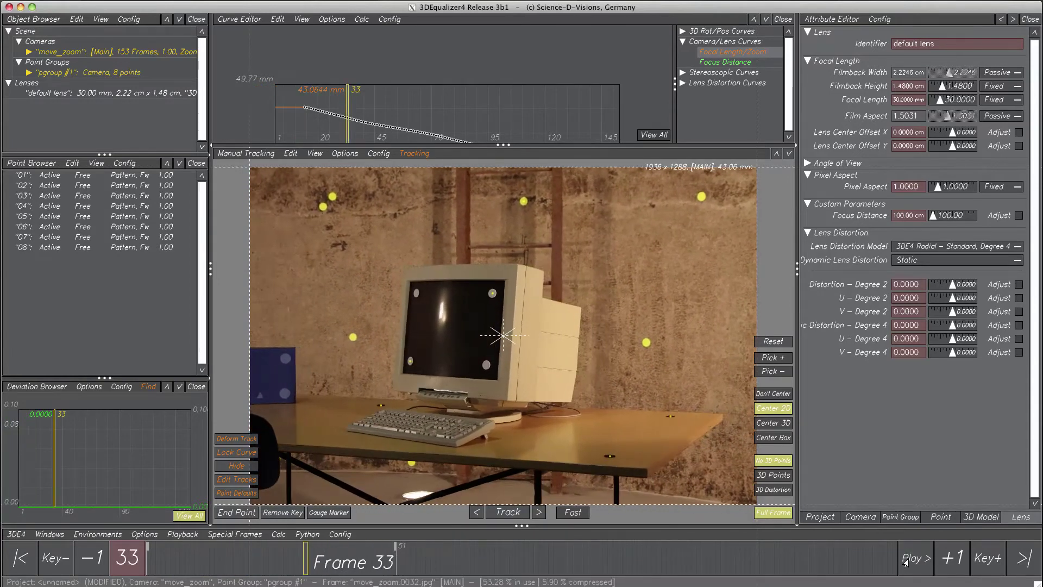
{"action": "left_click", "coordinate": [906, 560]}
{"action": "left_click_drag", "start_coordinate": [394, 550], "coordinate": [896, 547]}
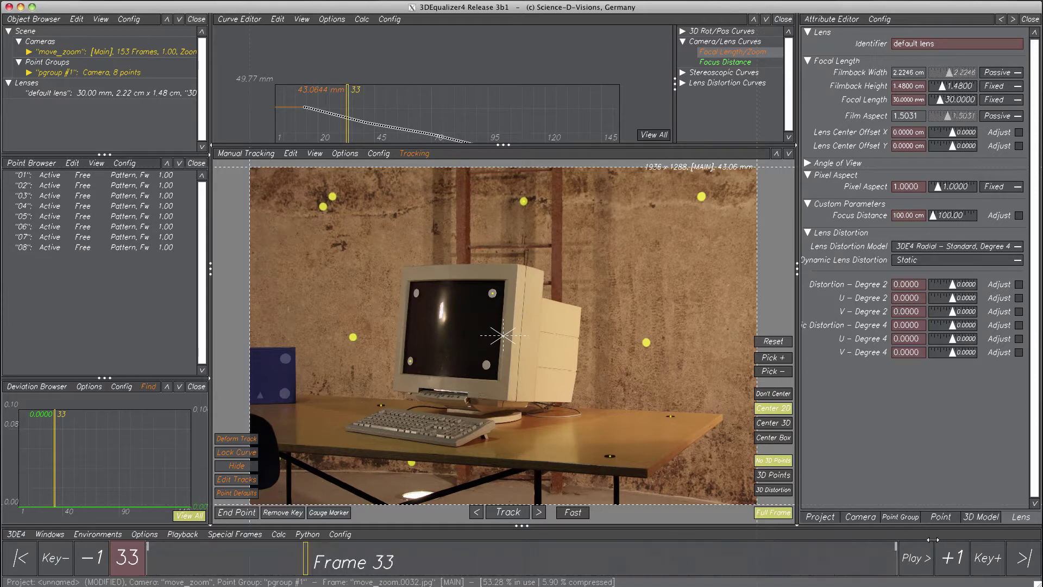
{"action": "left_click", "coordinate": [19, 557]}
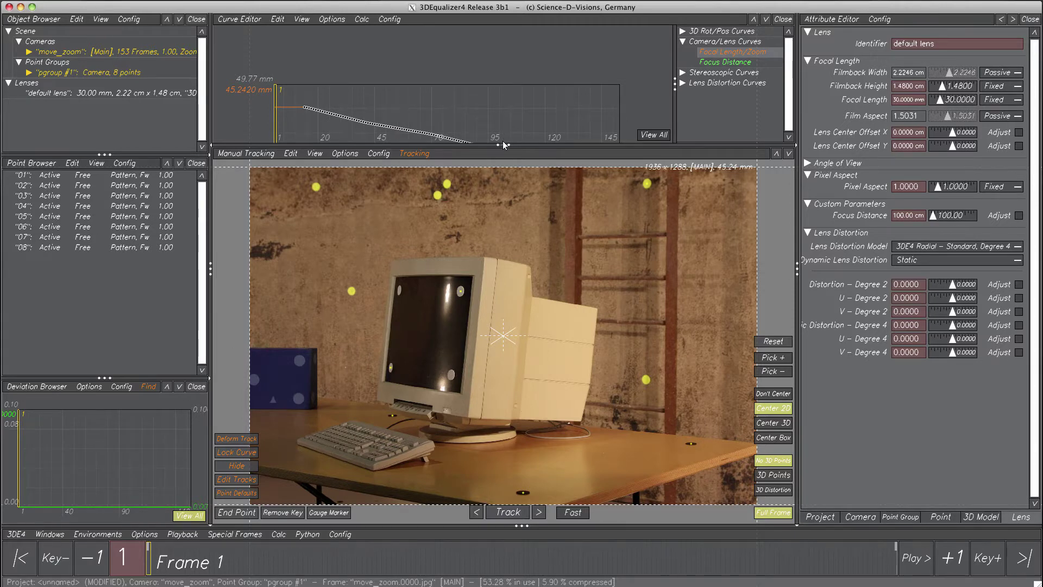
Show the whole zoom curve in an enlarged Curve Editor and set Calculate Zoom Curve to the Finetune Existing Curve mode.
{"action": "left_click_drag", "start_coordinate": [503, 143], "coordinate": [484, 351]}
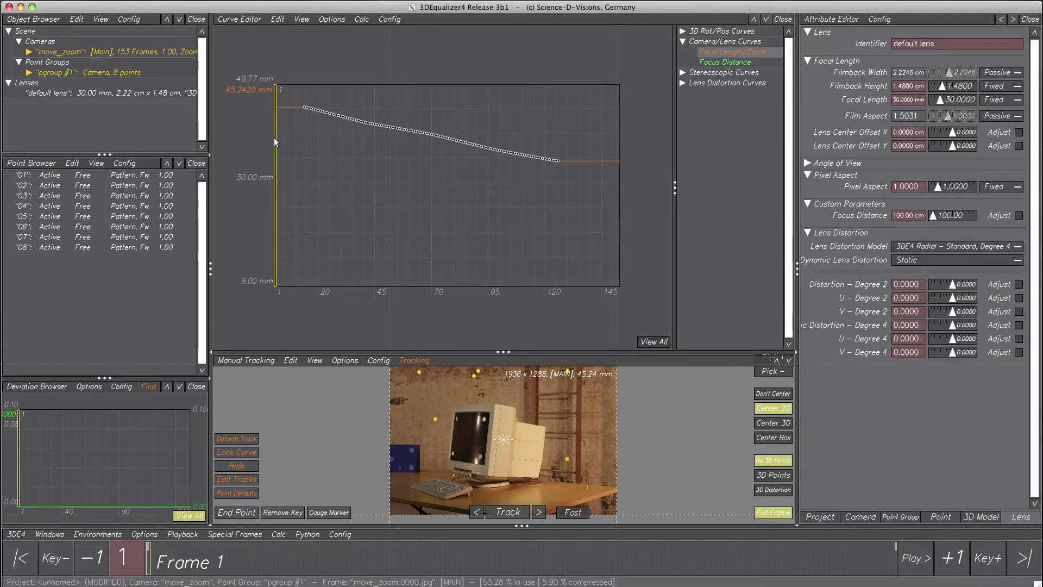
{"action": "mouse_move", "coordinate": [274, 138]}
{"action": "left_mouse_down"}
{"action": "mouse_move", "coordinate": [585, 139]}
{"action": "mouse_move", "coordinate": [272, 132]}
{"action": "left_mouse_up"}
{"action": "left_click", "coordinate": [653, 341]}
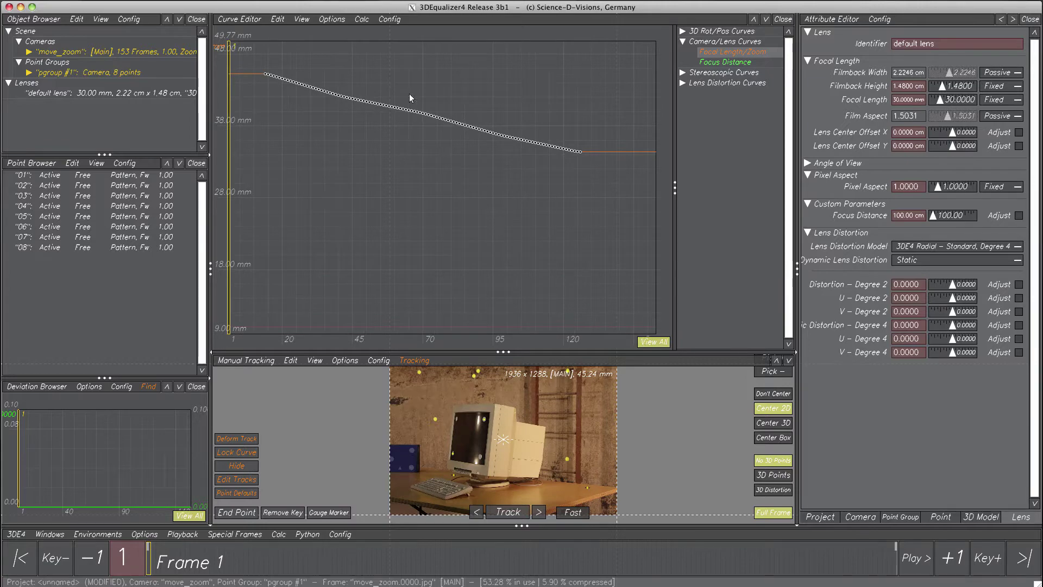
{"action": "left_click", "coordinate": [361, 20]}
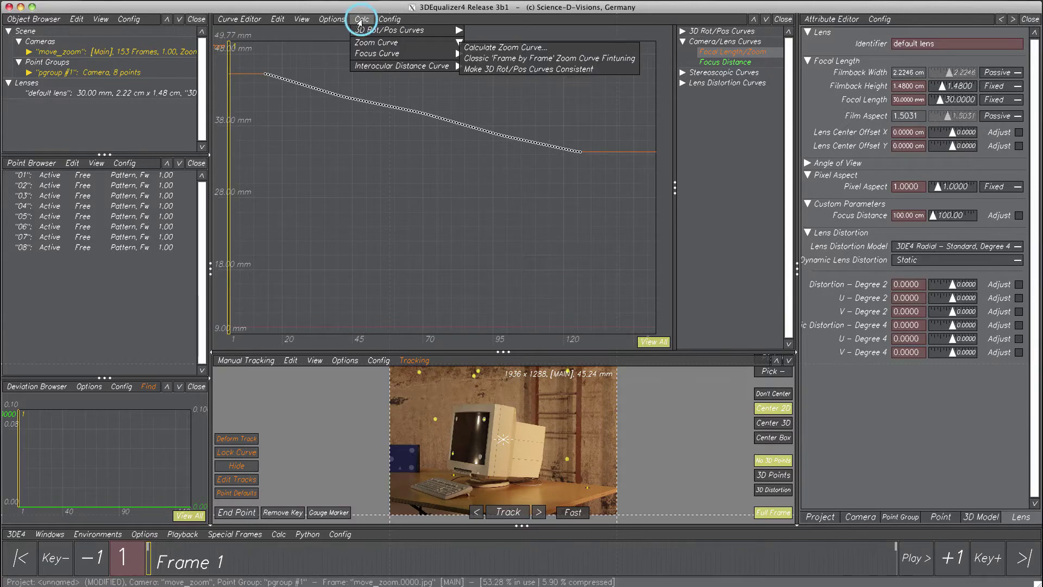
{"action": "left_click", "coordinate": [487, 48]}
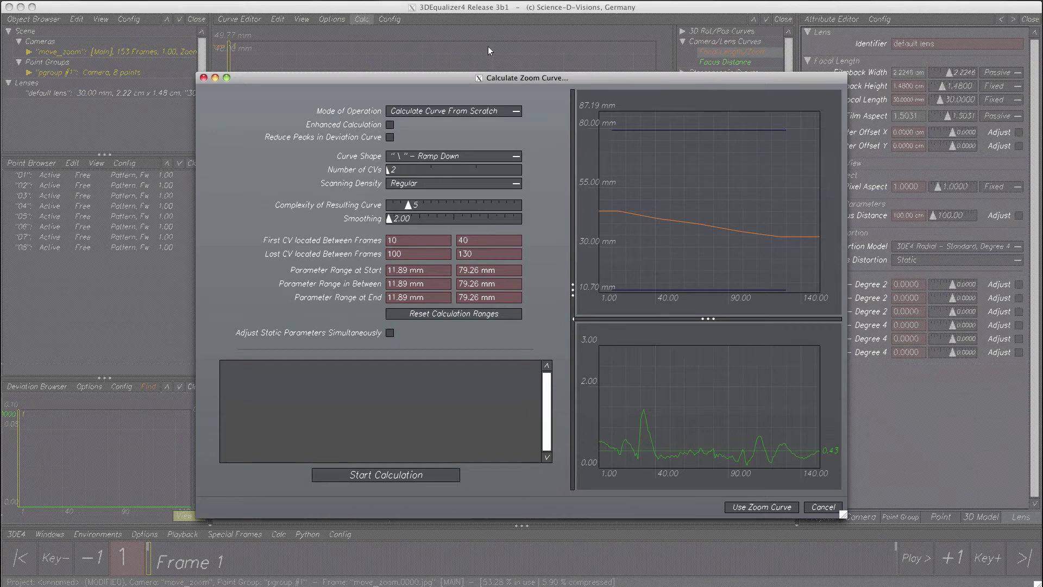
{"action": "left_click", "coordinate": [502, 112]}
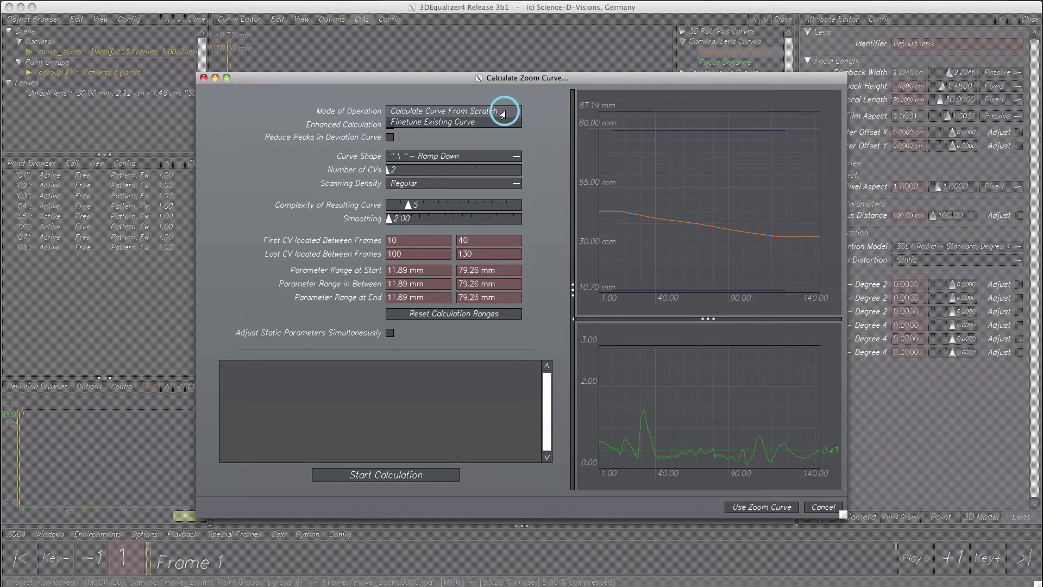
{"action": "left_click", "coordinate": [502, 124]}
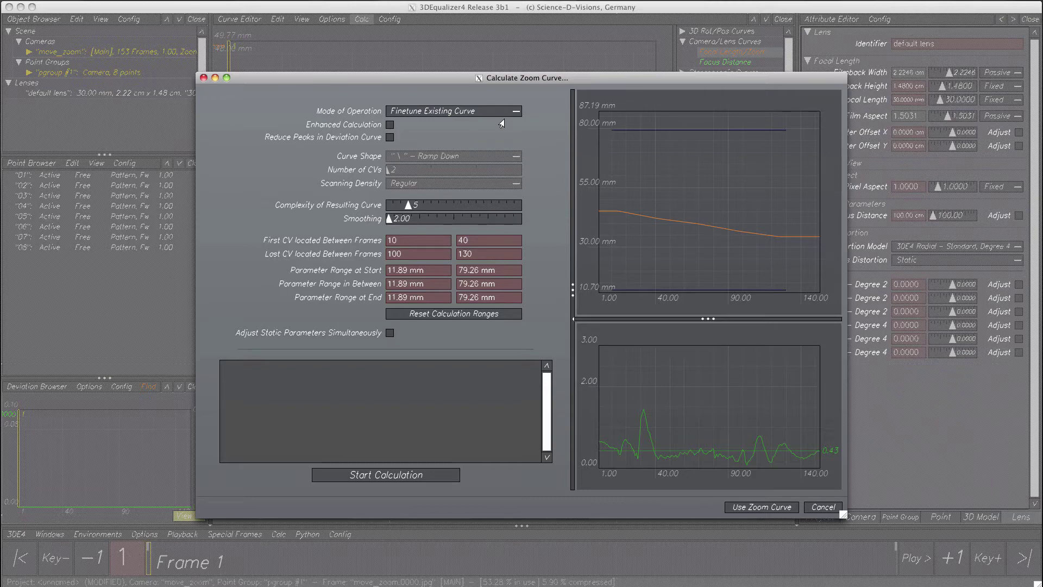
Set the parameter range at the start to 40–50 mm and the range in between to 35–45 mm.
{"action": "left_click", "coordinate": [426, 269]}
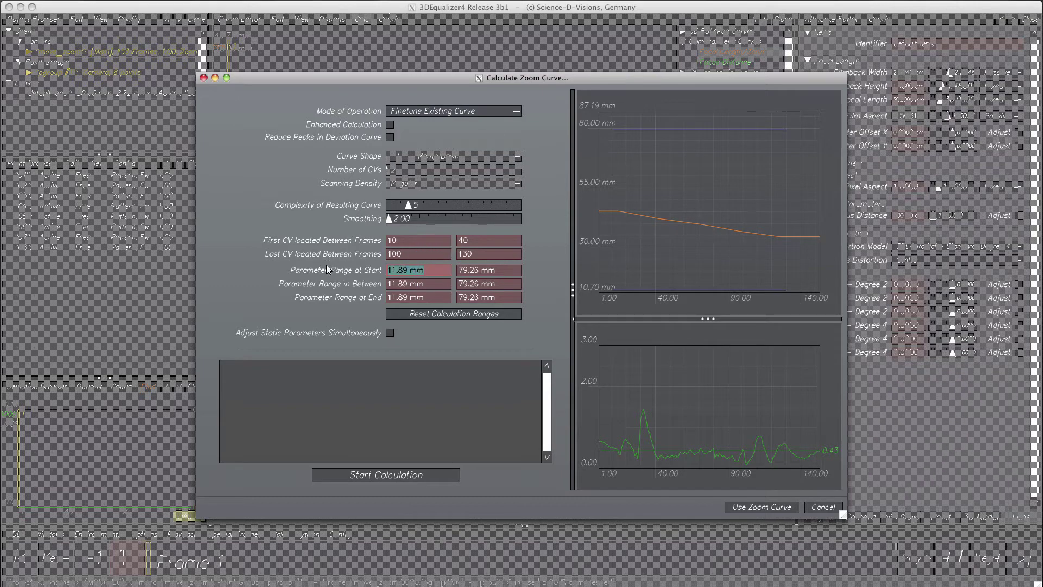
{"action": "type", "text": "40"}
{"action": "key", "text": "Tab"}
{"action": "type", "text": "50"}
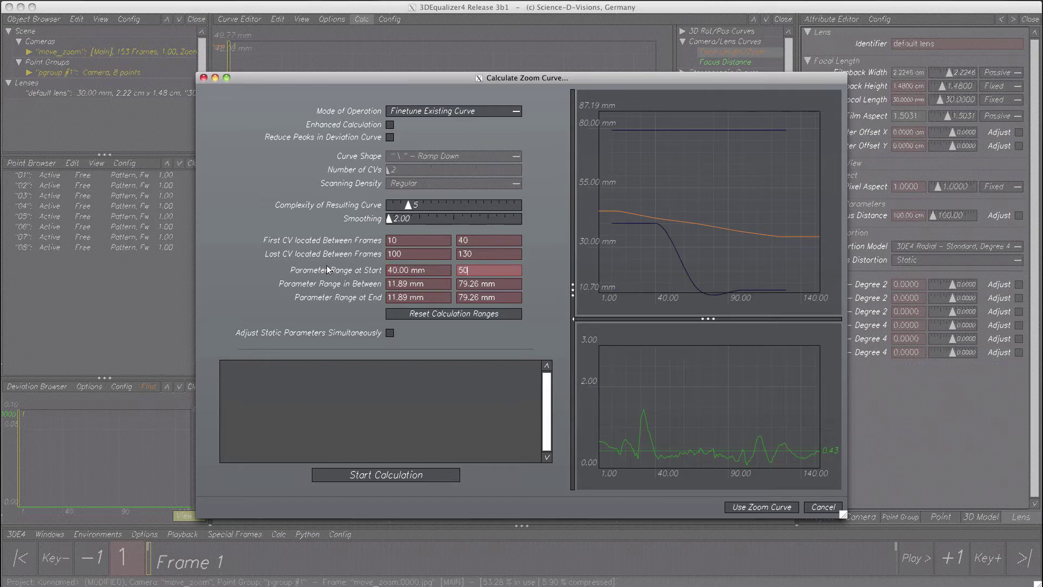
{"action": "key", "text": "Tab"}
{"action": "type", "text": "35"}
{"action": "key", "text": "Tab"}
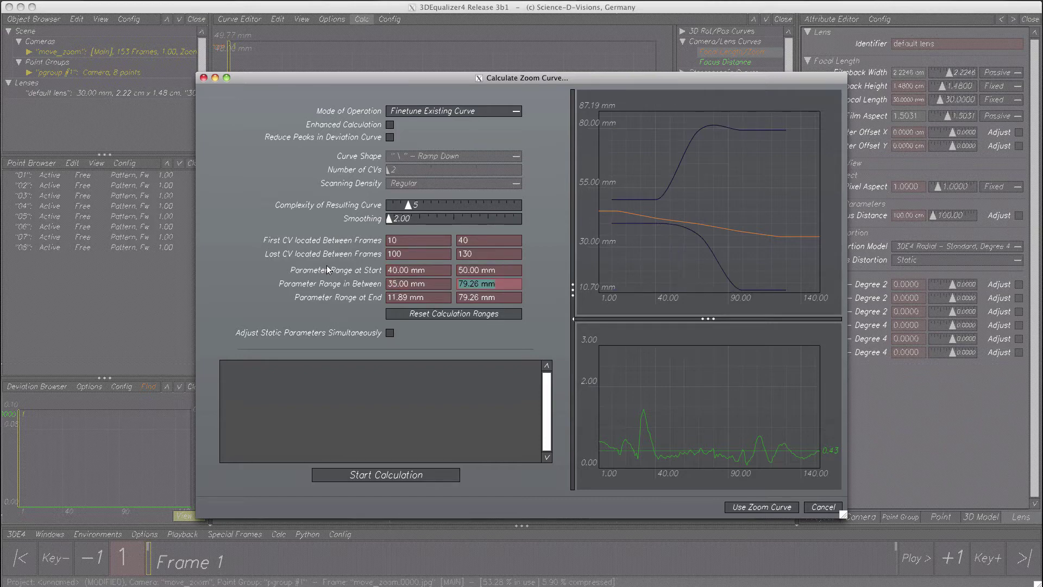
{"action": "type", "text": "45"}
Set the parameter range at the end to 30–40 mm.
{"action": "key", "text": "Tab"}
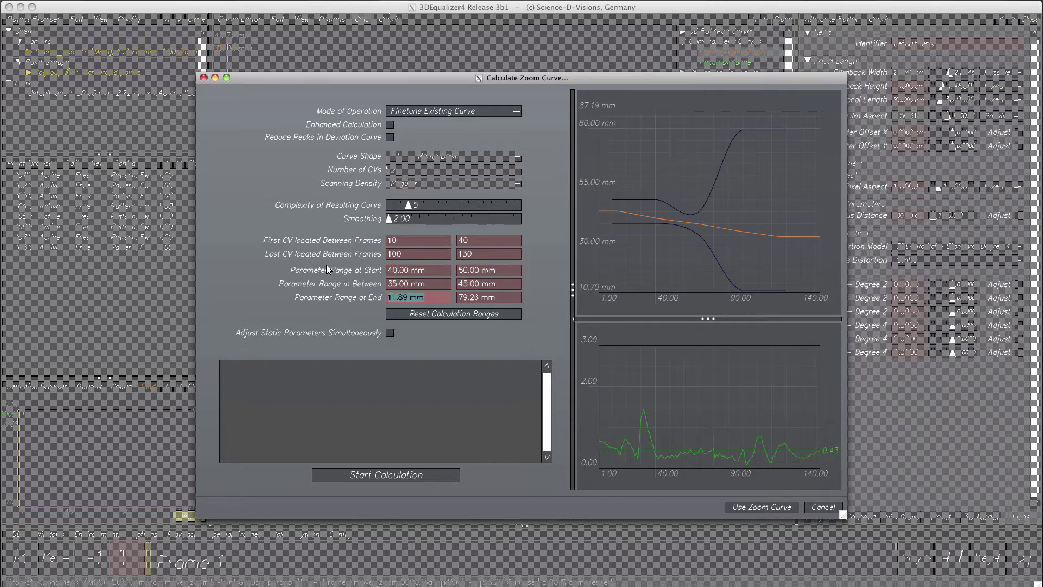
{"action": "type", "text": "30"}
{"action": "key", "text": "Tab"}
{"action": "type", "text": "40"}
{"action": "key", "text": "Return"}
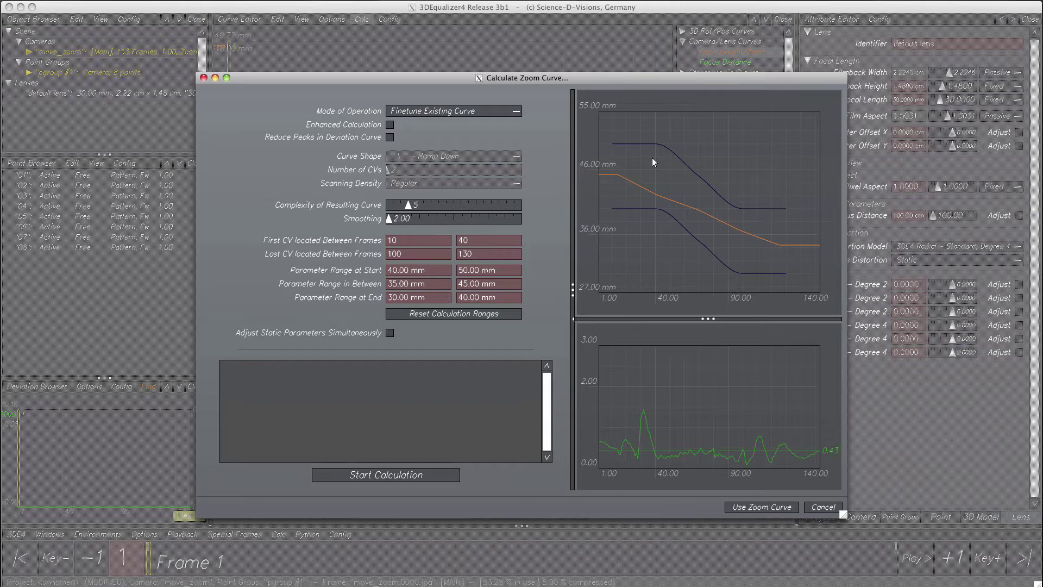
Raise the complexity of the resulting curve to 10, run the calculation and finish the finetuning pass.
{"action": "left_click_drag", "start_coordinate": [408, 208], "coordinate": [444, 209]}
{"action": "left_click", "coordinate": [442, 475]}
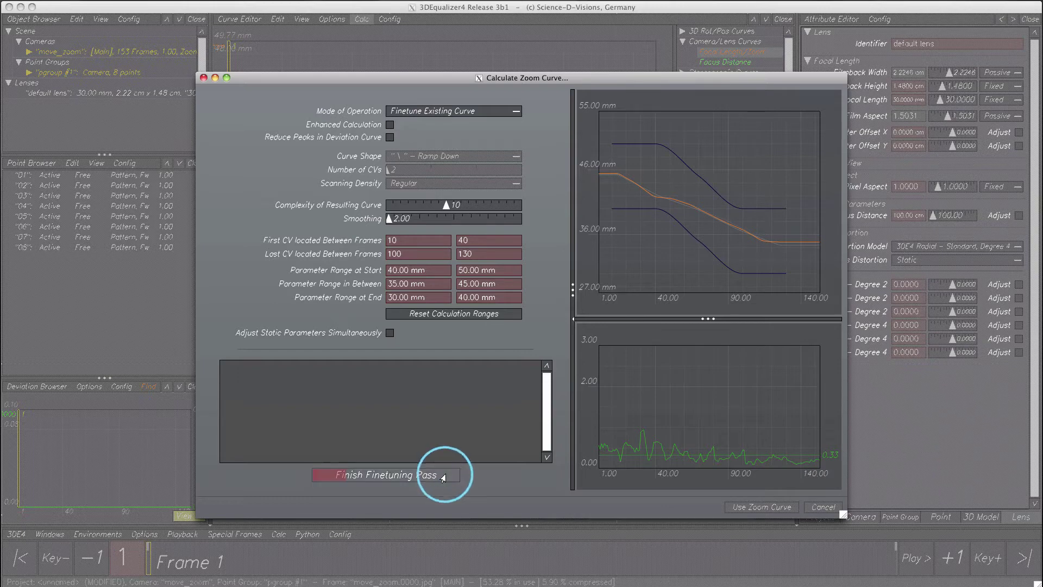
{"action": "left_click", "coordinate": [442, 477]}
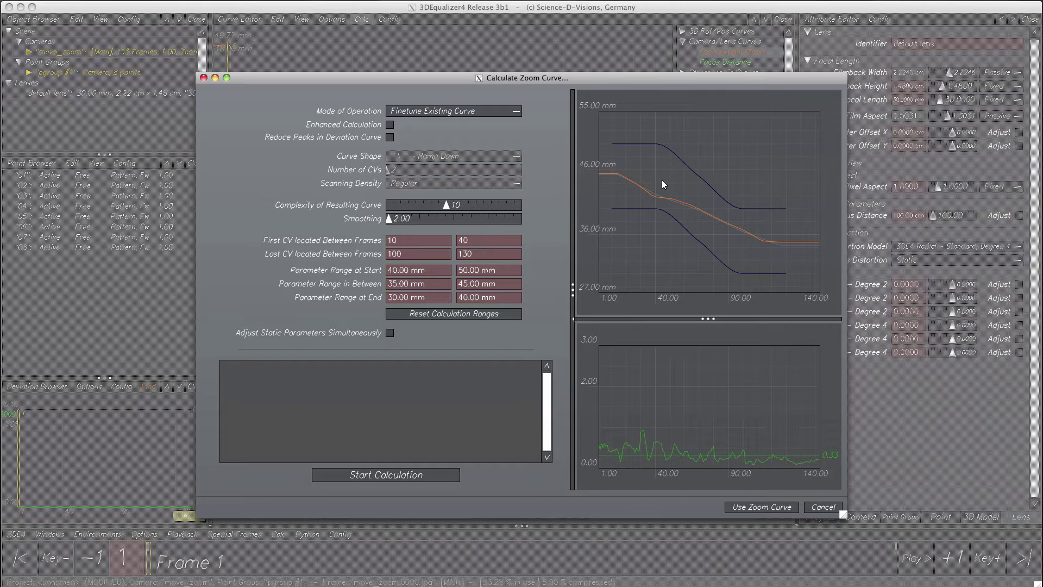
Enable Enhanced Calculation and set the resulting curve's complexity to 20 and its smoothing to 1.00.
{"action": "left_click", "coordinate": [390, 125]}
{"action": "left_click", "coordinate": [387, 126]}
{"action": "left_click_drag", "start_coordinate": [446, 205], "coordinate": [522, 208]}
{"action": "left_click_drag", "start_coordinate": [388, 220], "coordinate": [373, 223]}
Calculate the zoom curve with the enhanced settings, finish the finetuning pass and use the resulting curve.
{"action": "left_click", "coordinate": [443, 480]}
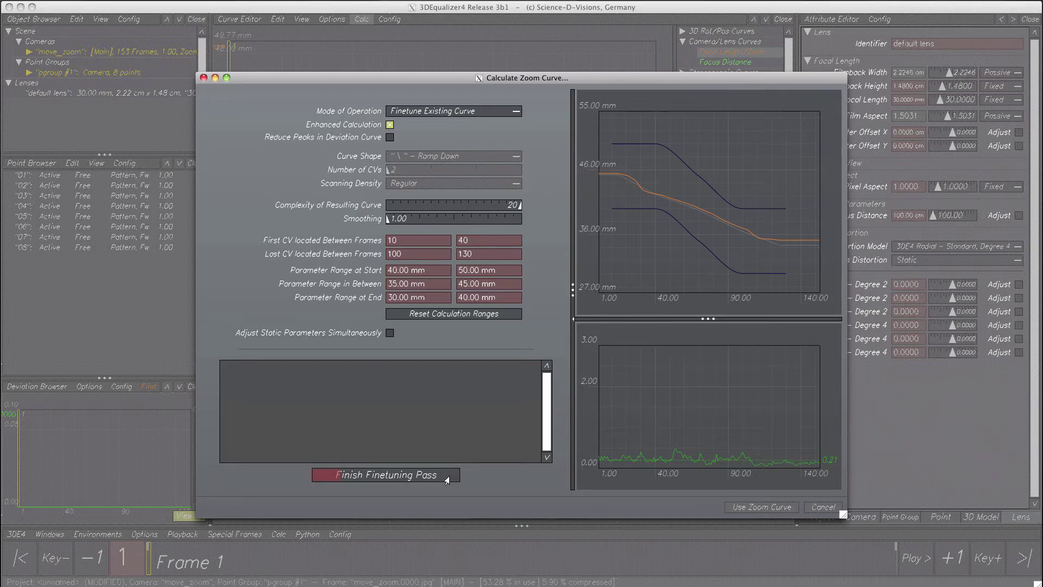
{"action": "left_click", "coordinate": [446, 478]}
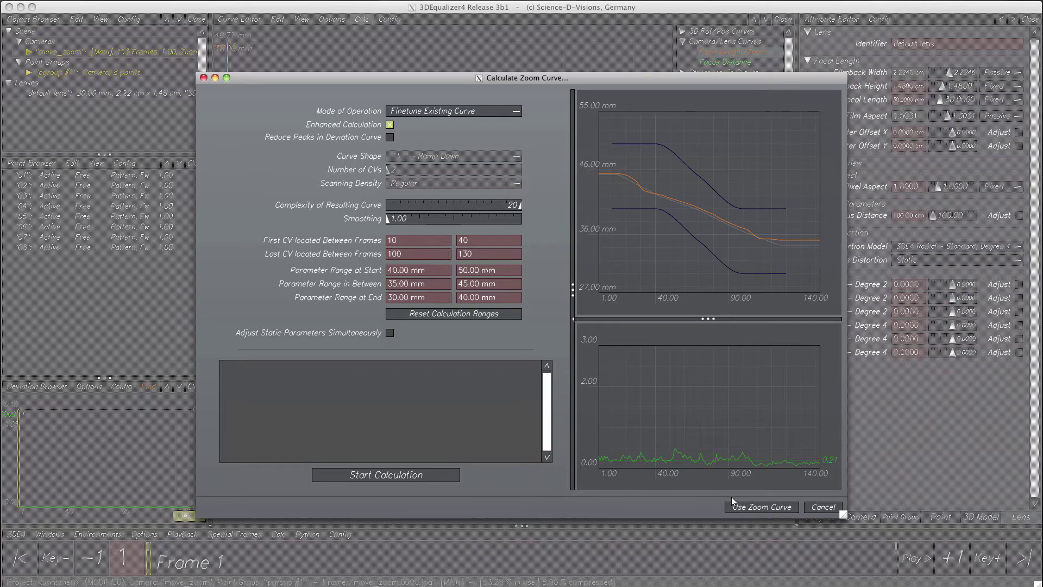
{"action": "left_click", "coordinate": [758, 507]}
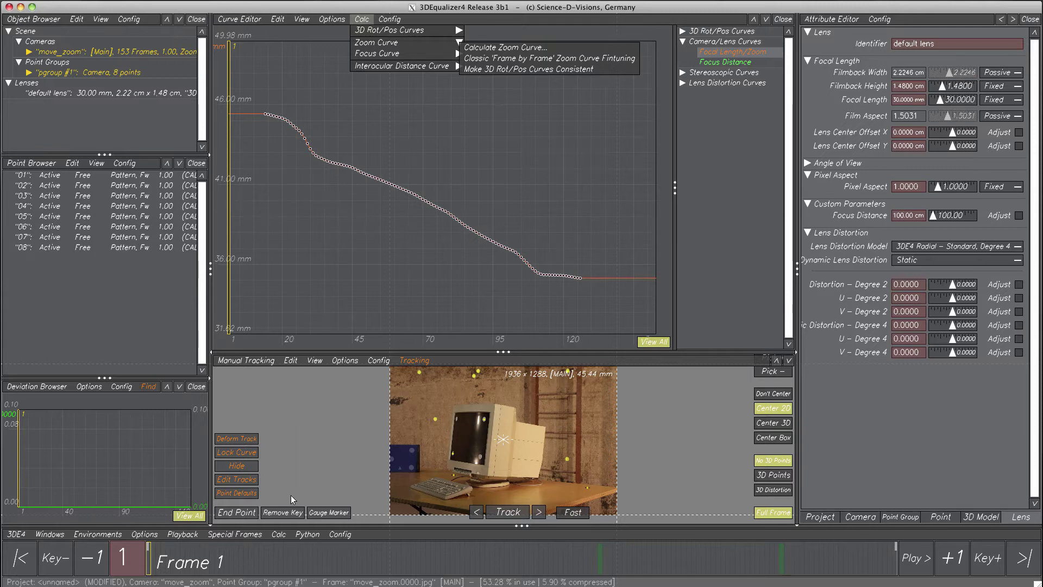
Calculate all objects from scratch, use the result and adjust the Deviation Browser view to inspect the whole deviation curve.
{"action": "left_click", "coordinate": [279, 536]}
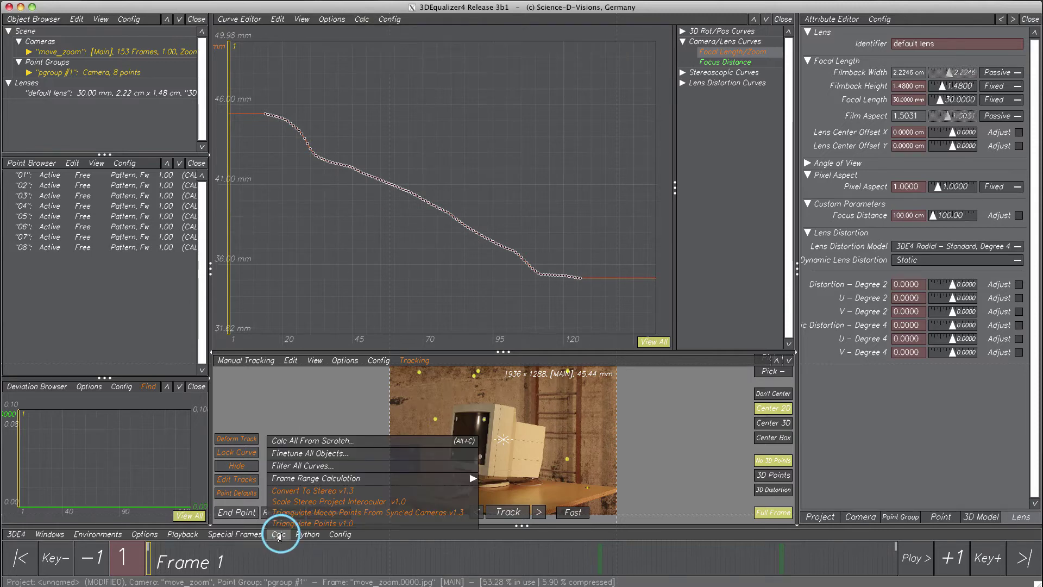
{"action": "left_click", "coordinate": [279, 440]}
{"action": "left_click_drag", "start_coordinate": [605, 312], "coordinate": [453, 311]}
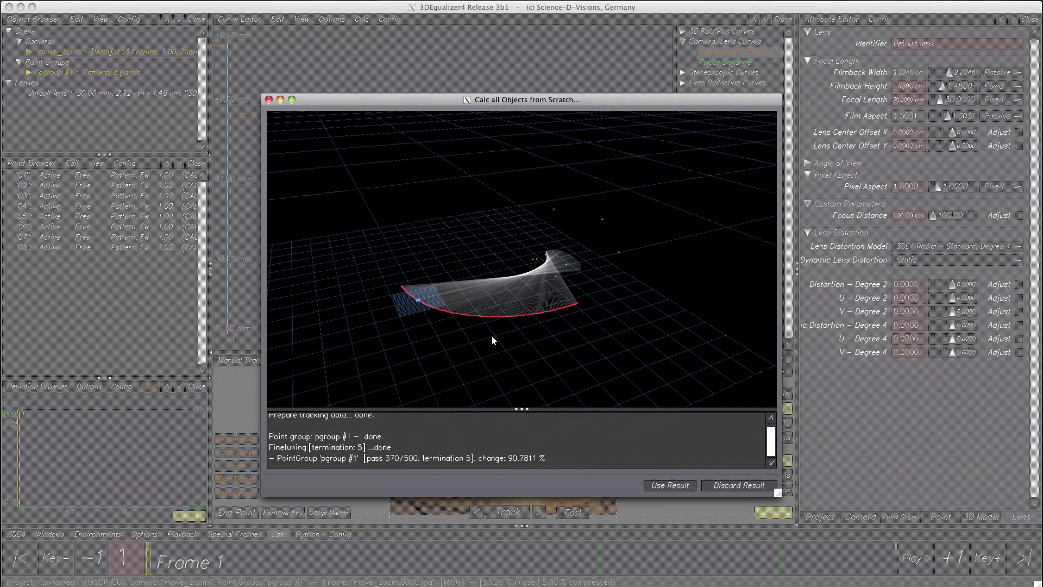
{"action": "left_click", "coordinate": [663, 482]}
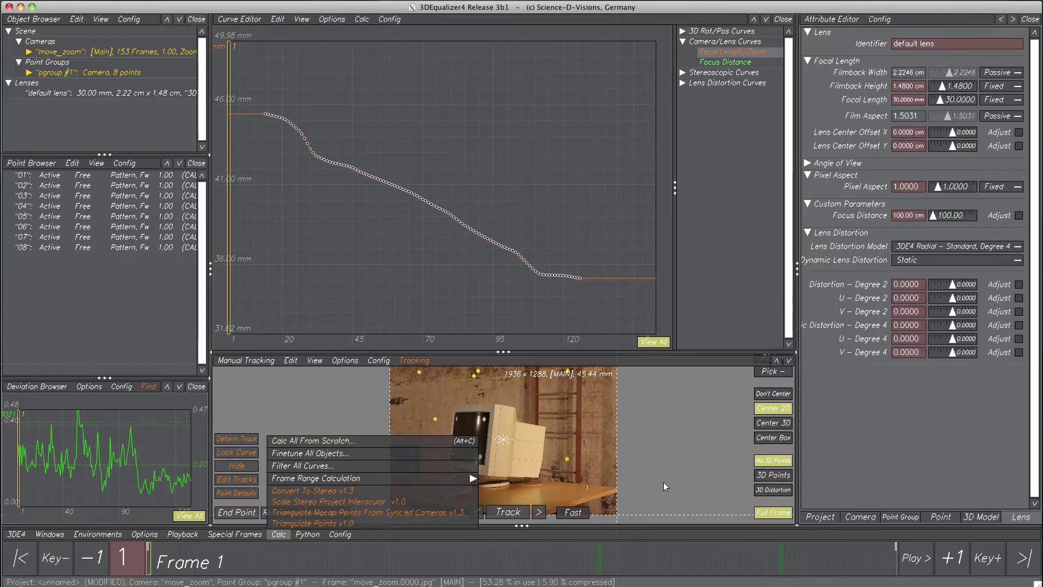
{"action": "left_click_drag", "start_coordinate": [154, 460], "coordinate": [102, 441]}
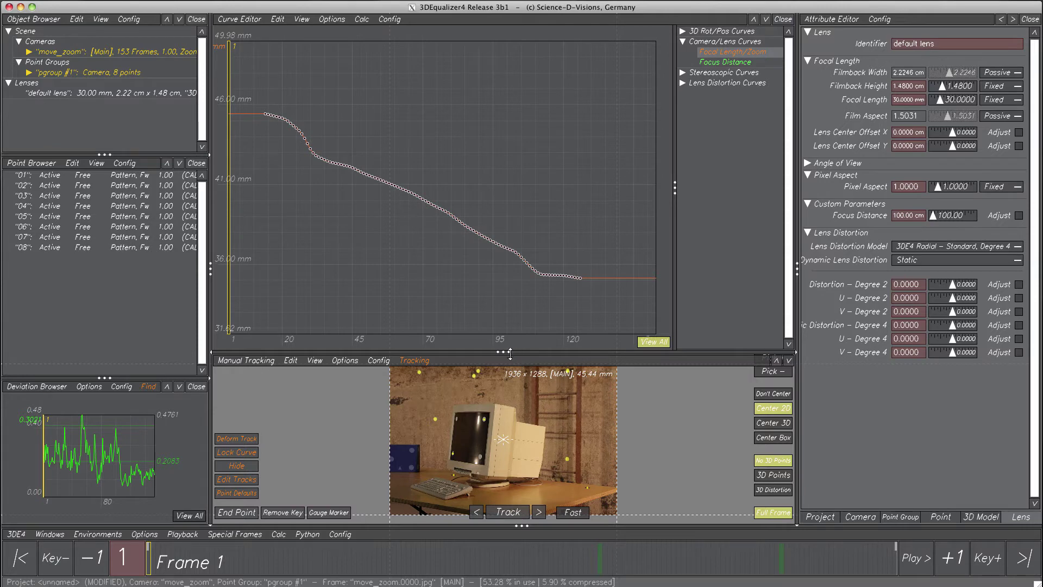
Select tracking point 04 at the desk's front edge in an enlarged footage view and switch to the 3D Orientation controls.
{"action": "left_click_drag", "start_coordinate": [510, 353], "coordinate": [492, 123]}
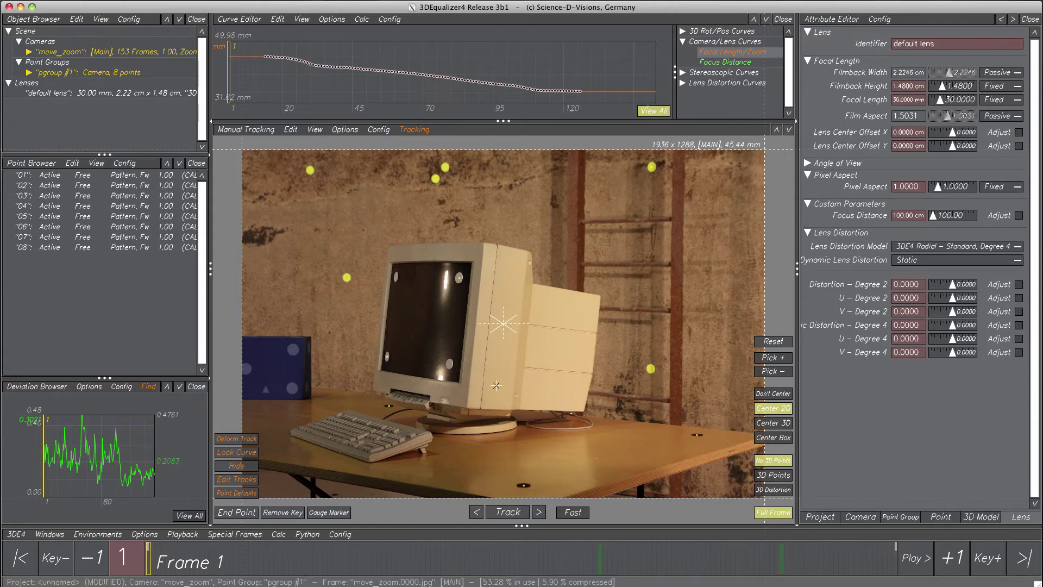
{"action": "left_click", "coordinate": [523, 485], "text": "alt"}
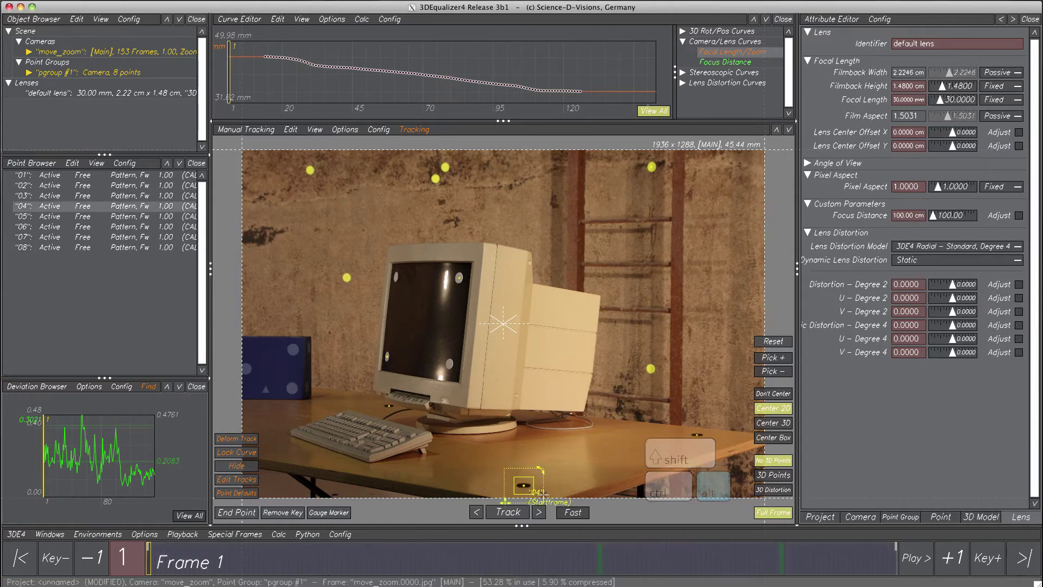
{"action": "left_click", "coordinate": [243, 130]}
{"action": "left_click", "coordinate": [256, 195]}
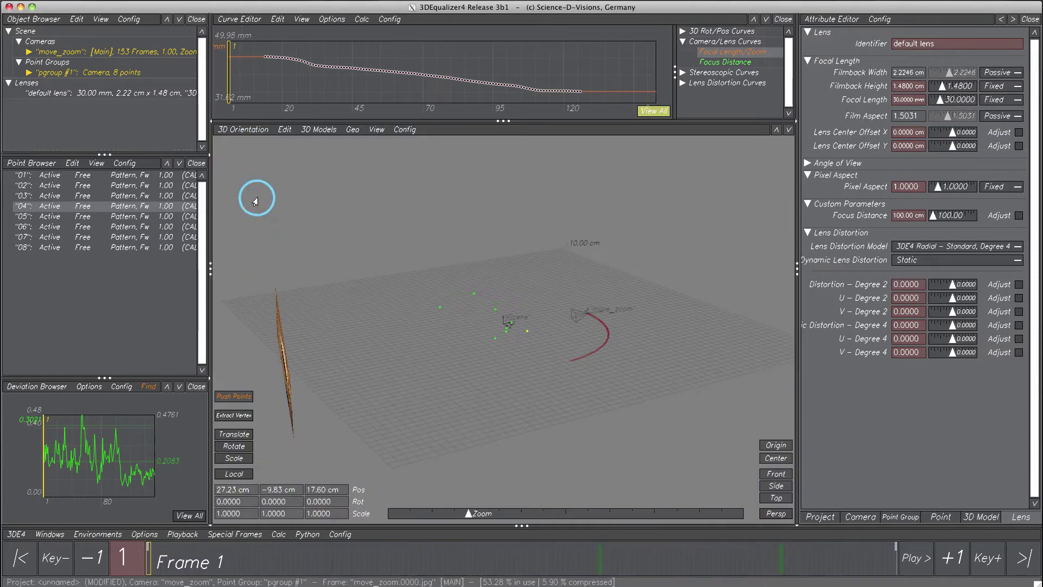
Create a cube 3D model and snap it to the selected point 04.
{"action": "left_click", "coordinate": [334, 130]}
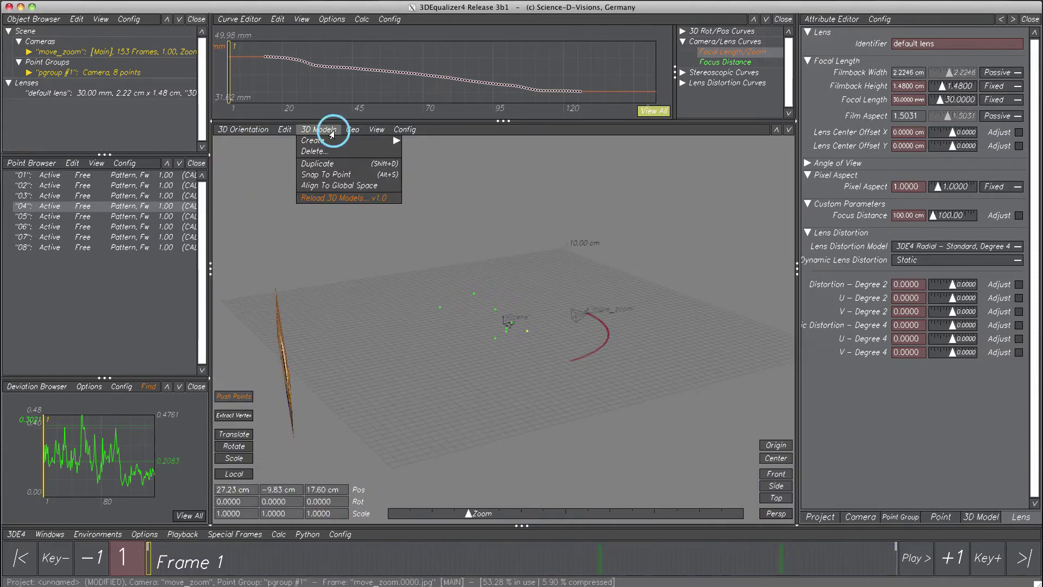
{"action": "mouse_move", "coordinate": [331, 141]}
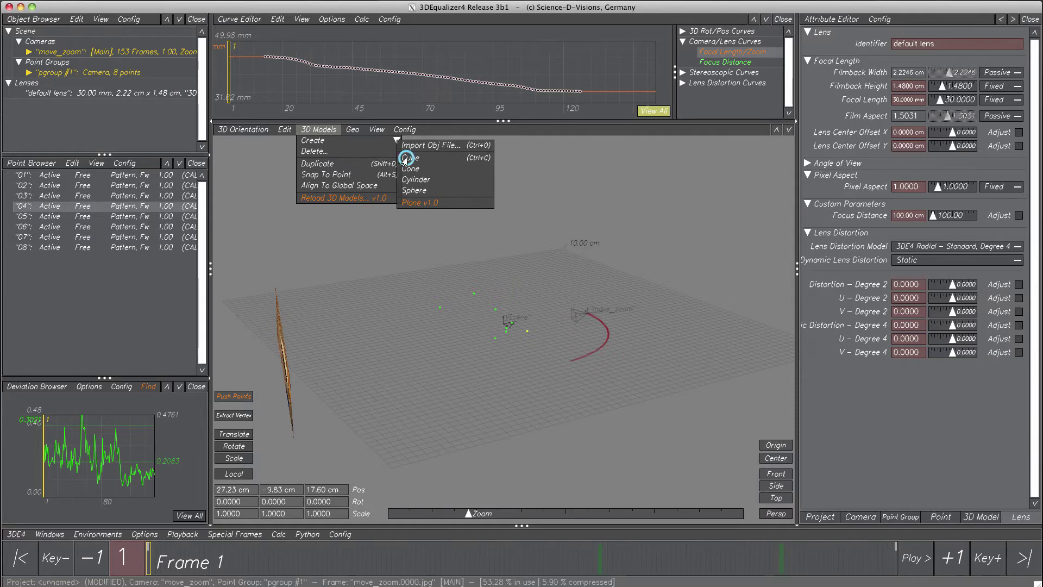
{"action": "left_click", "coordinate": [404, 158]}
{"action": "left_click_drag", "start_coordinate": [495, 302], "coordinate": [535, 406]}
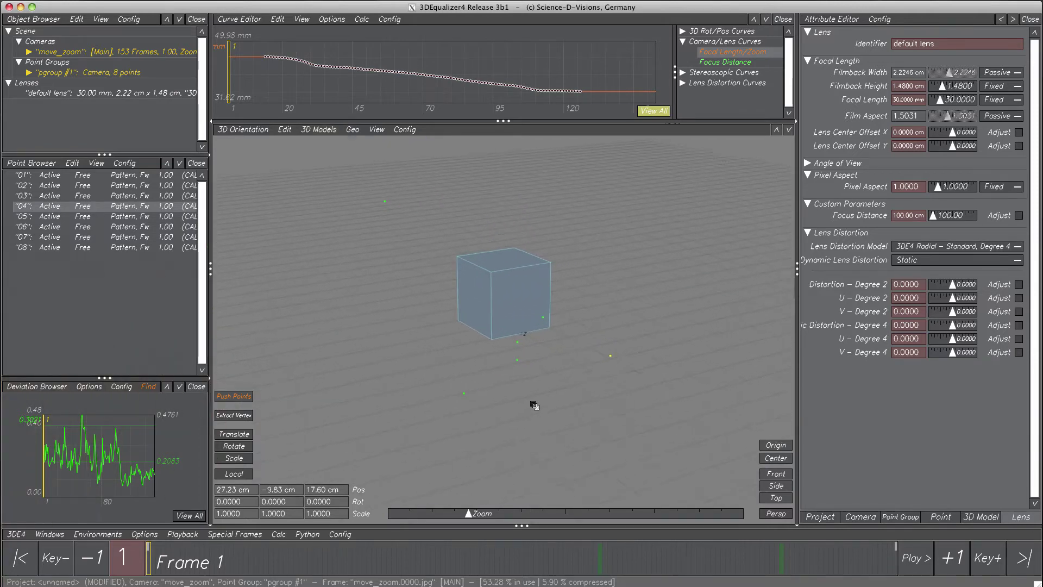
{"action": "left_click", "coordinate": [456, 256]}
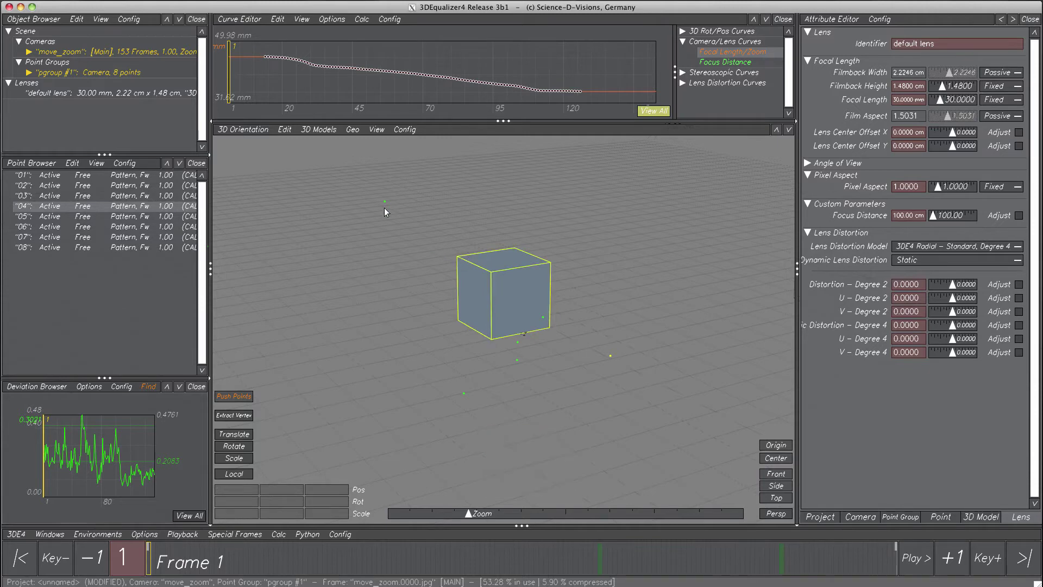
{"action": "left_click", "coordinate": [317, 130]}
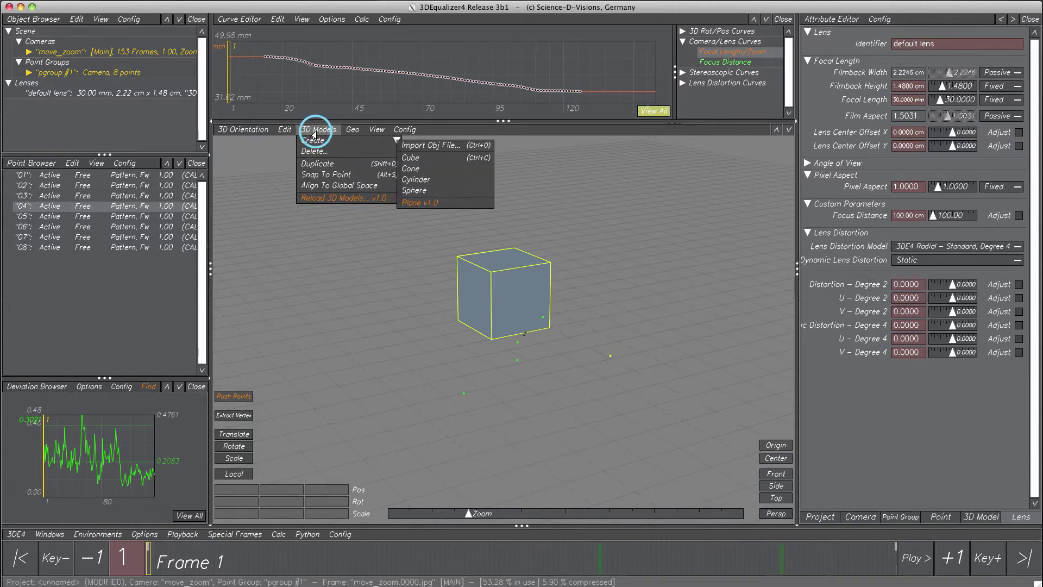
{"action": "left_click", "coordinate": [316, 175]}
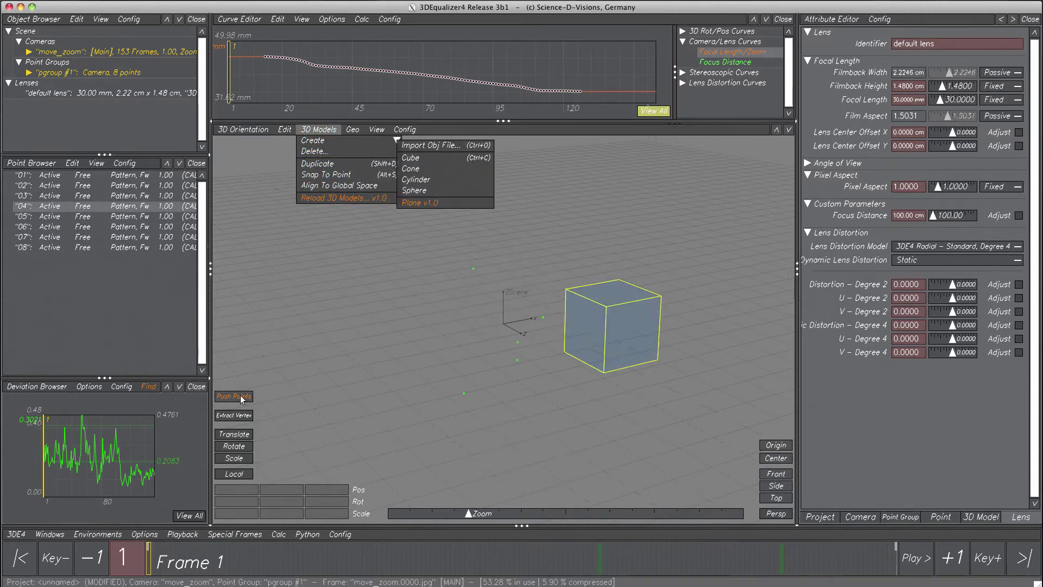
Scale the cube horizontally into a tall, narrow column standing on point 04.
{"action": "left_click", "coordinate": [228, 458]}
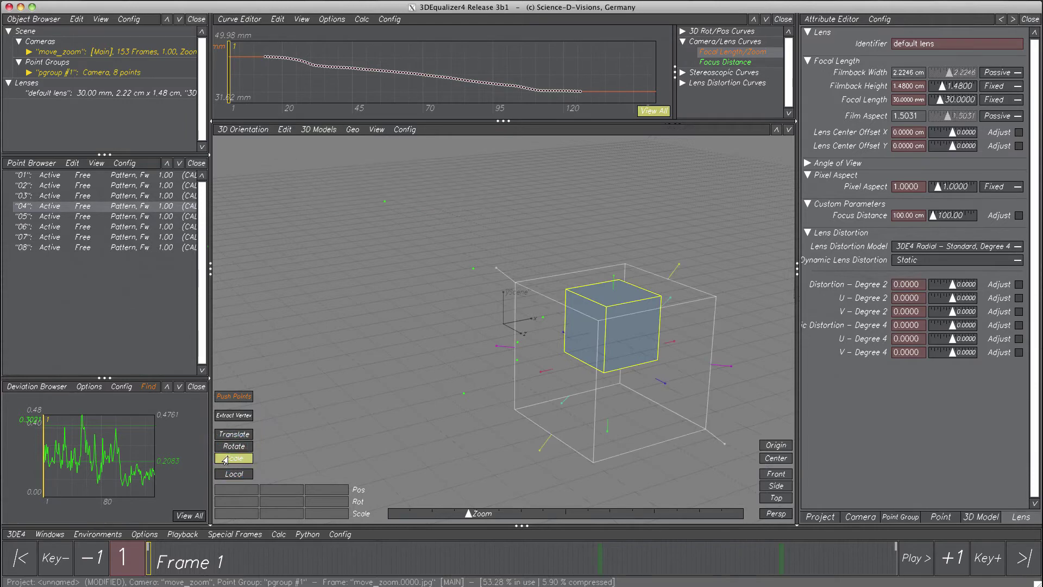
{"action": "left_click_drag", "start_coordinate": [497, 269], "coordinate": [607, 291]}
{"action": "left_click", "coordinate": [607, 333]}
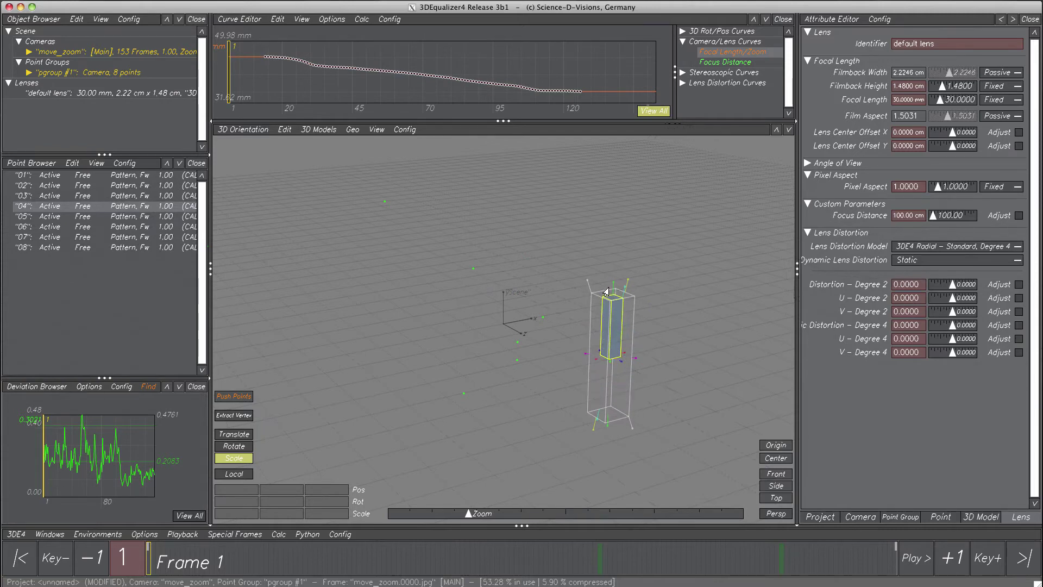
Play the footage with the column overlaid in the Overview controls to check the matchmove, stop and return to frame 1.
{"action": "left_click", "coordinate": [250, 130]}
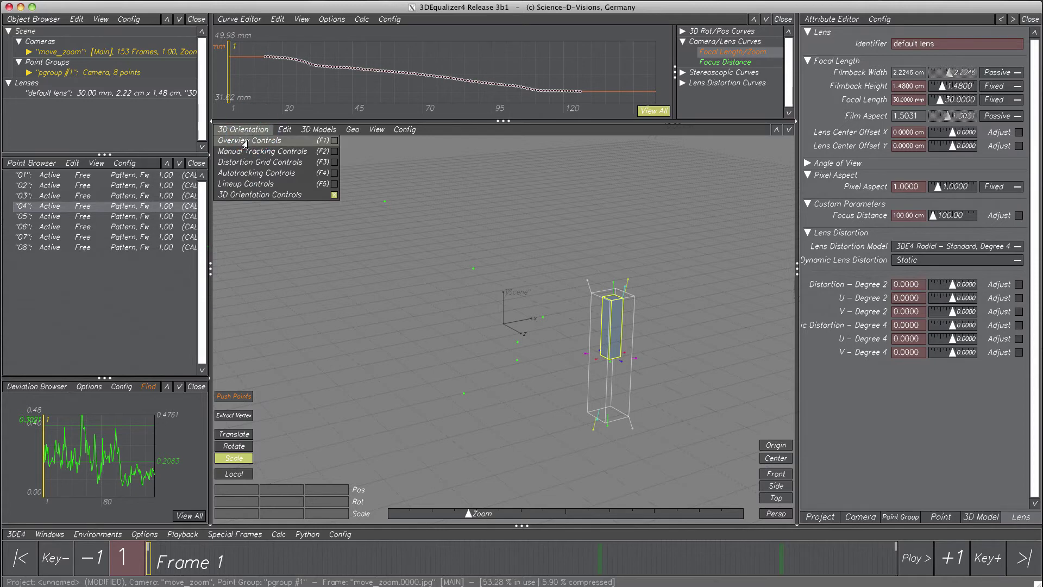
{"action": "left_click", "coordinate": [245, 142]}
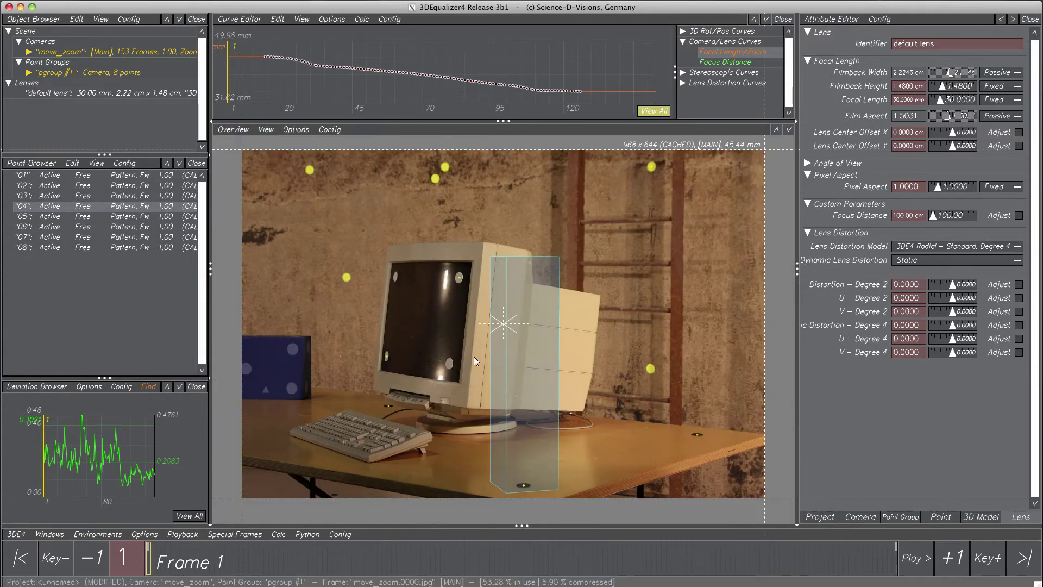
{"action": "left_click", "coordinate": [915, 554]}
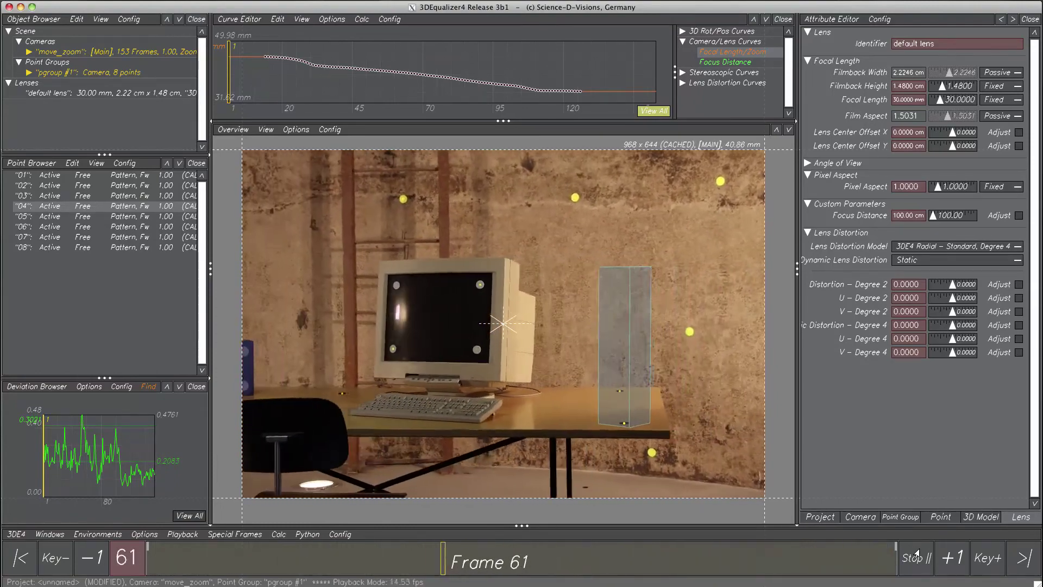
{"action": "left_click", "coordinate": [916, 556]}
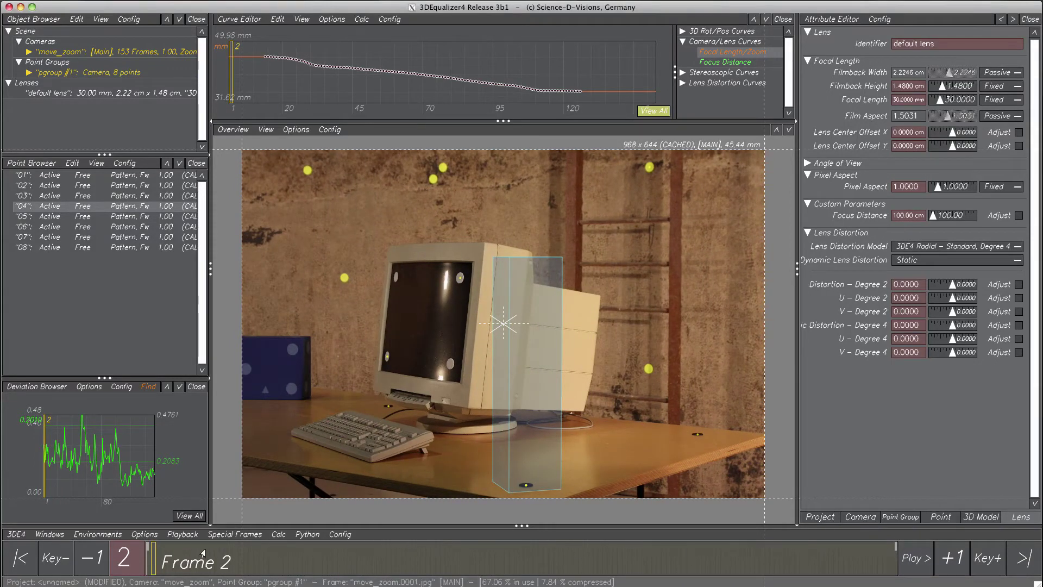
{"action": "left_click", "coordinate": [19, 560]}
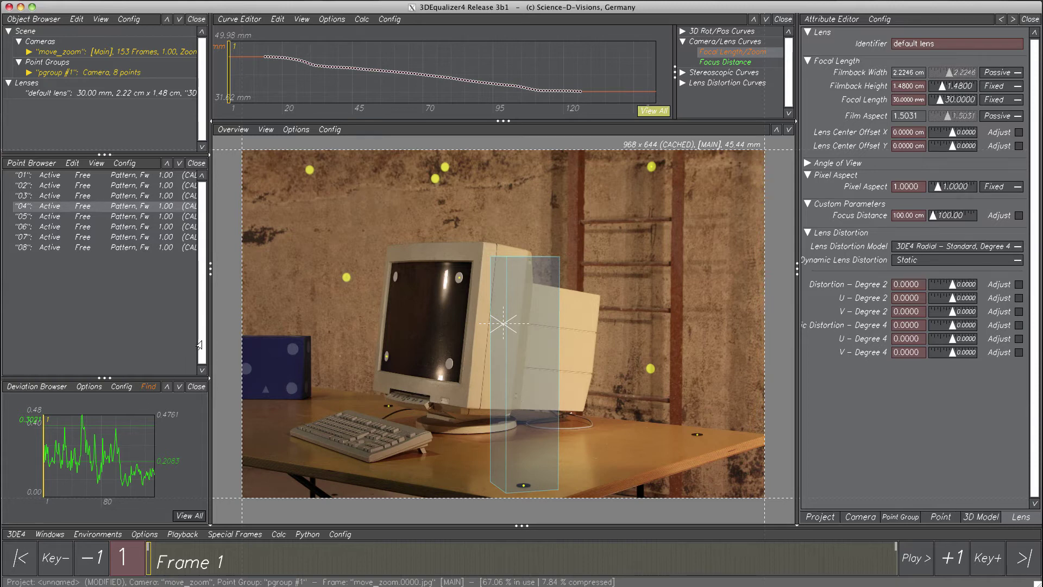
Examine the Adjust Static Parameters Simultaneously option in the Calculate Zoom Curve dialog and cancel the dialog.
{"action": "left_click", "coordinate": [360, 20]}
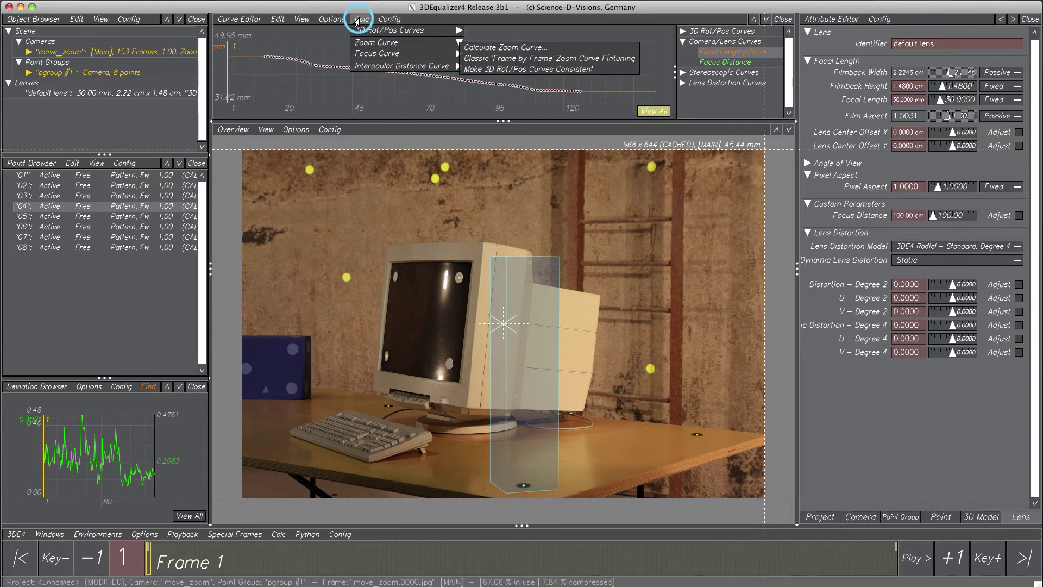
{"action": "left_click", "coordinate": [508, 48]}
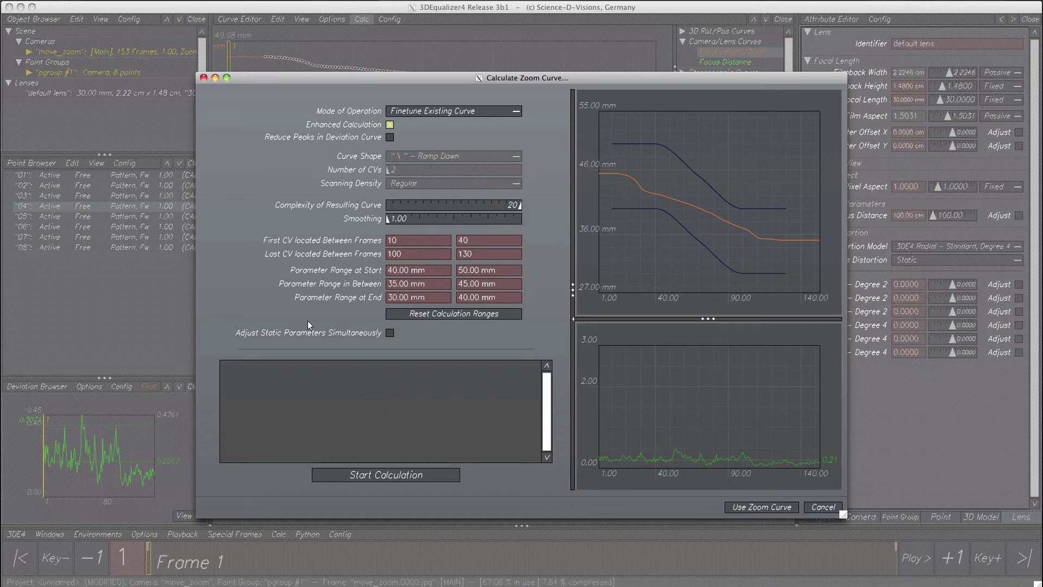
{"action": "left_click", "coordinate": [819, 508]}
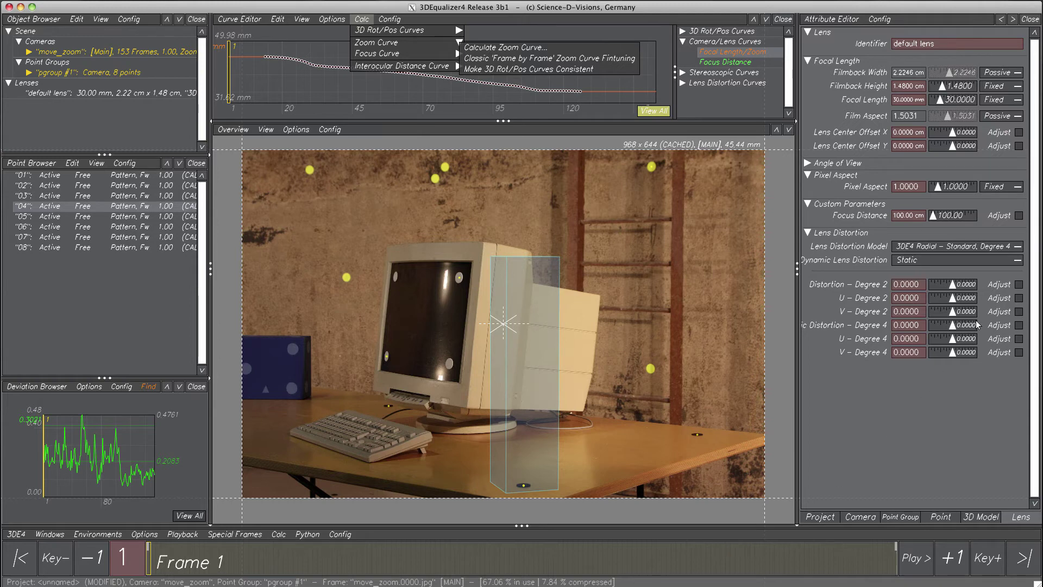
Enable adjustment of the lens distortion parameters Distortion - Degree 2, U - Degree 2 and V - Degree 2.
{"action": "left_click", "coordinate": [1018, 285]}
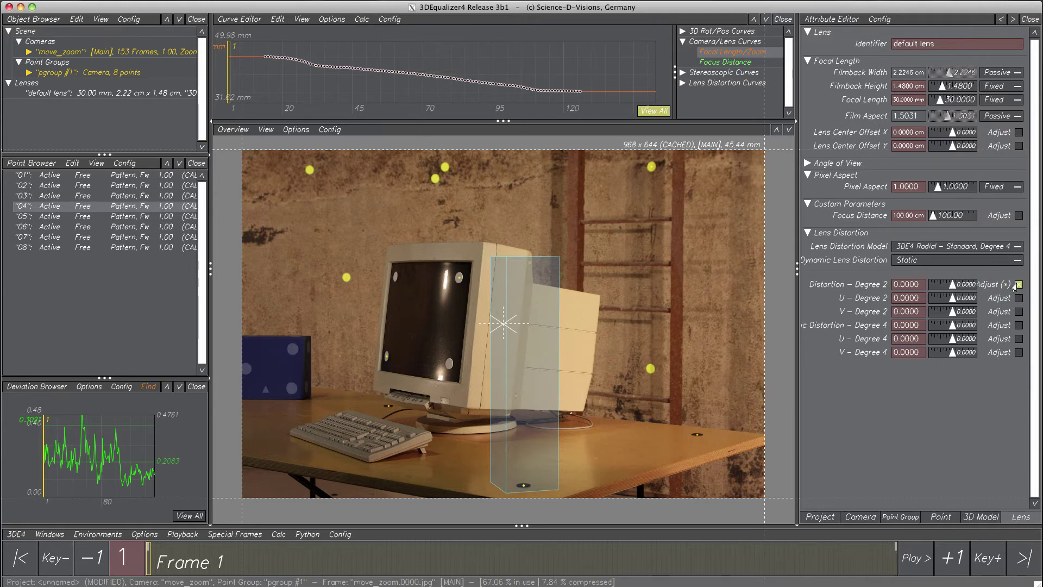
{"action": "left_click", "coordinate": [1018, 298]}
{"action": "left_click", "coordinate": [1018, 311]}
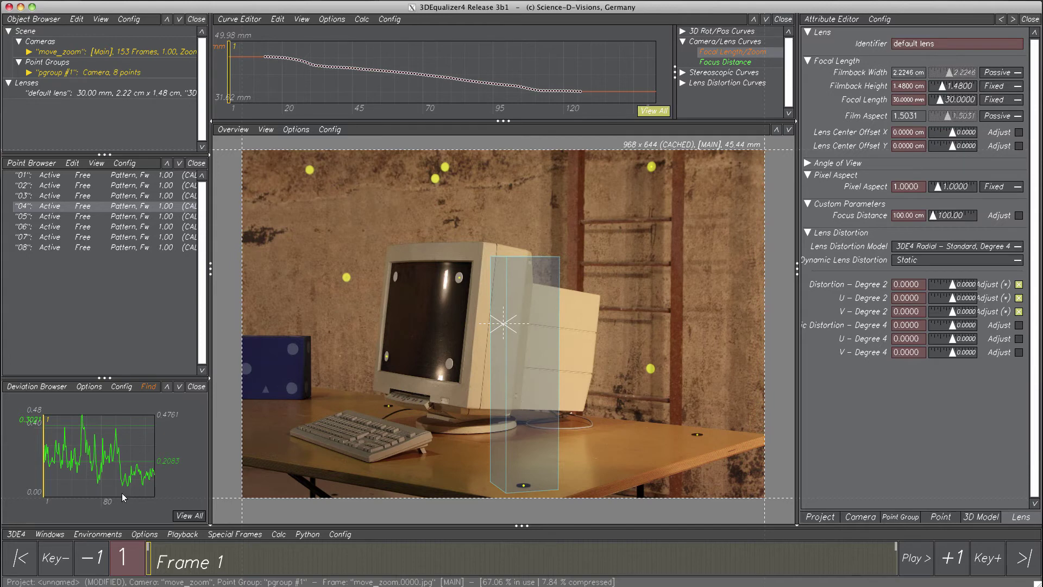
In the Parameter Adjustment window, exclude the U - Degree 2 and V - Degree 2 parameters from adjustment, keeping Distortion - Degree 2, and close the window.
{"action": "left_click", "coordinate": [49, 534]}
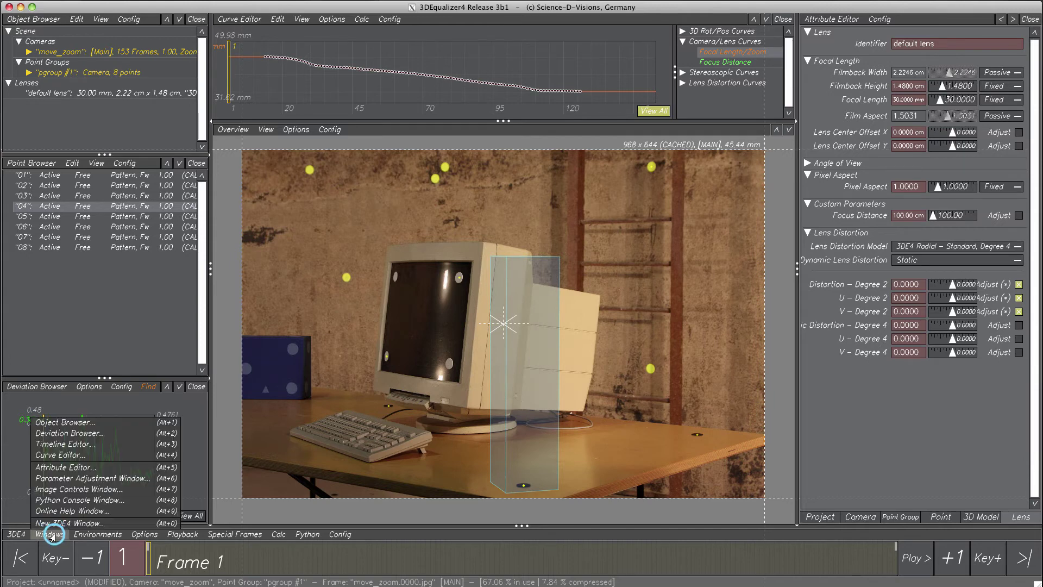
{"action": "left_click", "coordinate": [62, 478]}
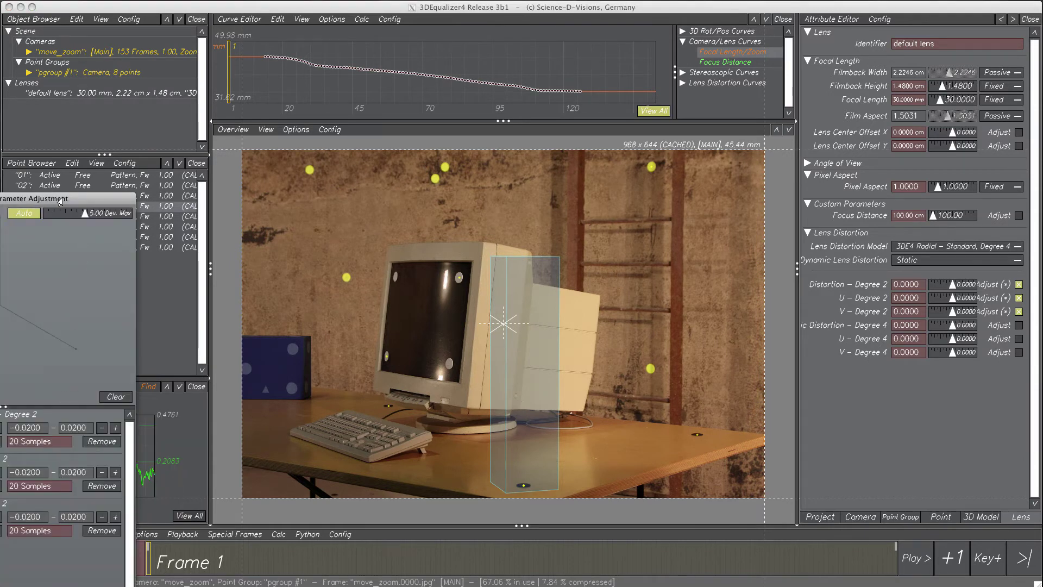
{"action": "left_click_drag", "start_coordinate": [368, 83], "coordinate": [587, 70]}
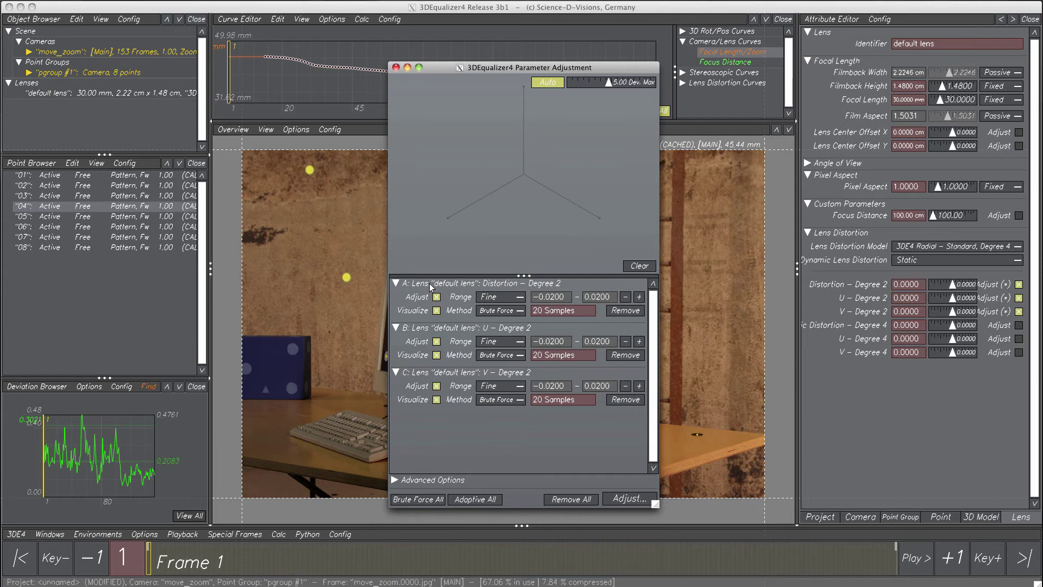
{"action": "left_click", "coordinate": [436, 341]}
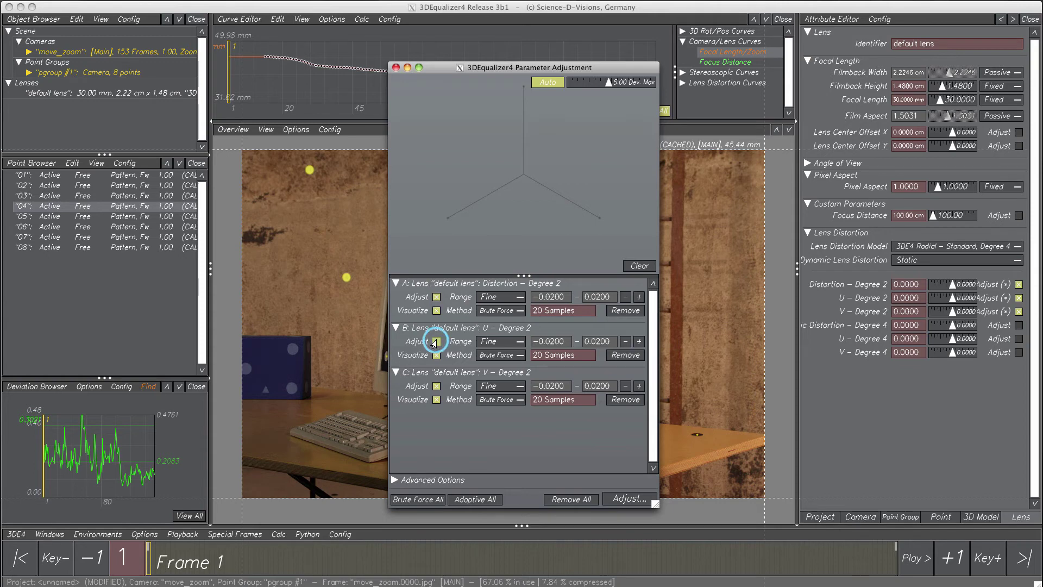
{"action": "left_click", "coordinate": [437, 386]}
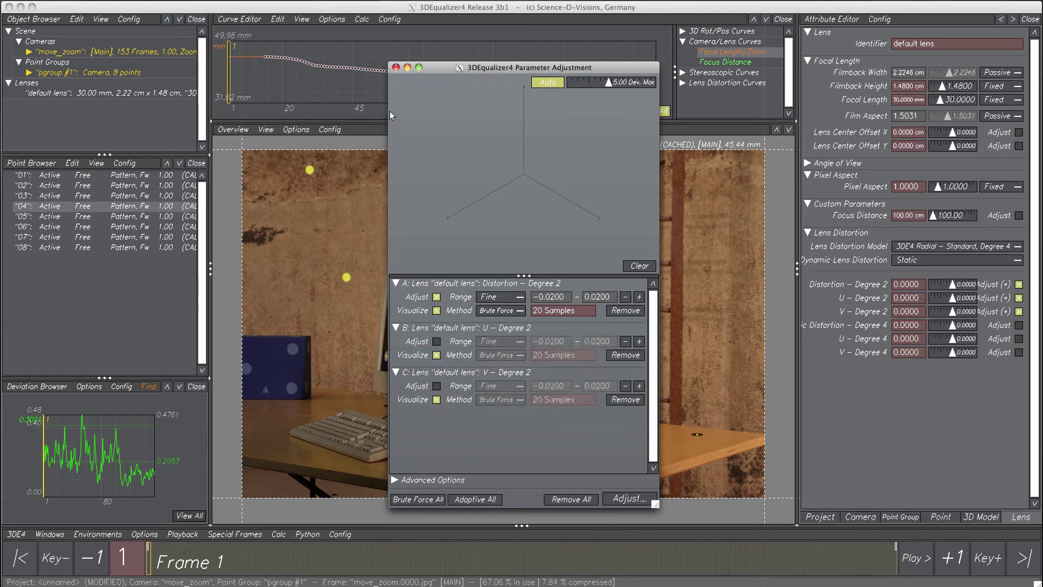
{"action": "left_click", "coordinate": [396, 68]}
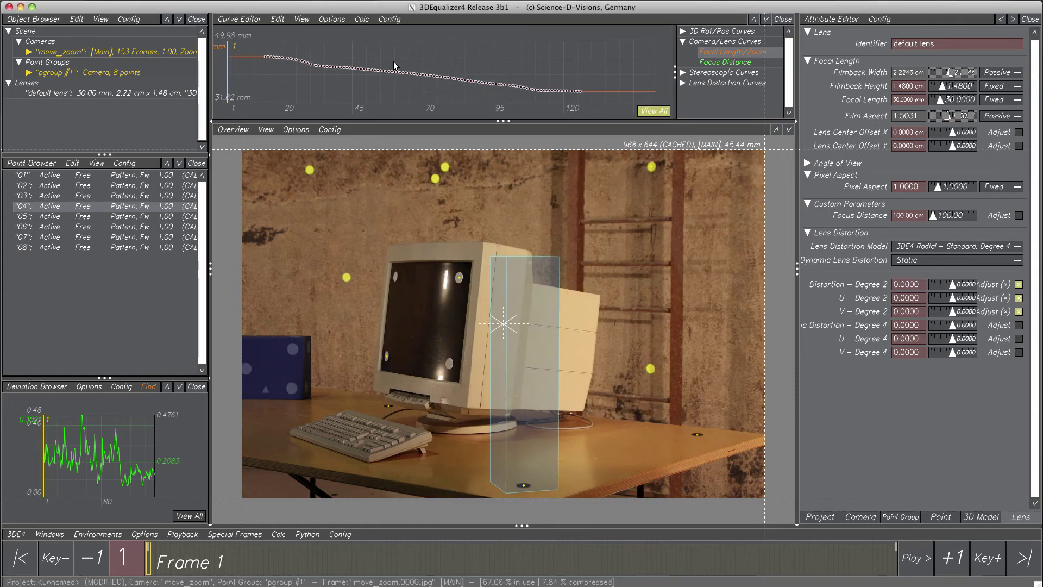
Finetune the existing zoom curve with Adjust Static Parameters Simultaneously enabled, finish the finetuning pass and apply the resulting zoom curve.
{"action": "left_click", "coordinate": [361, 20]}
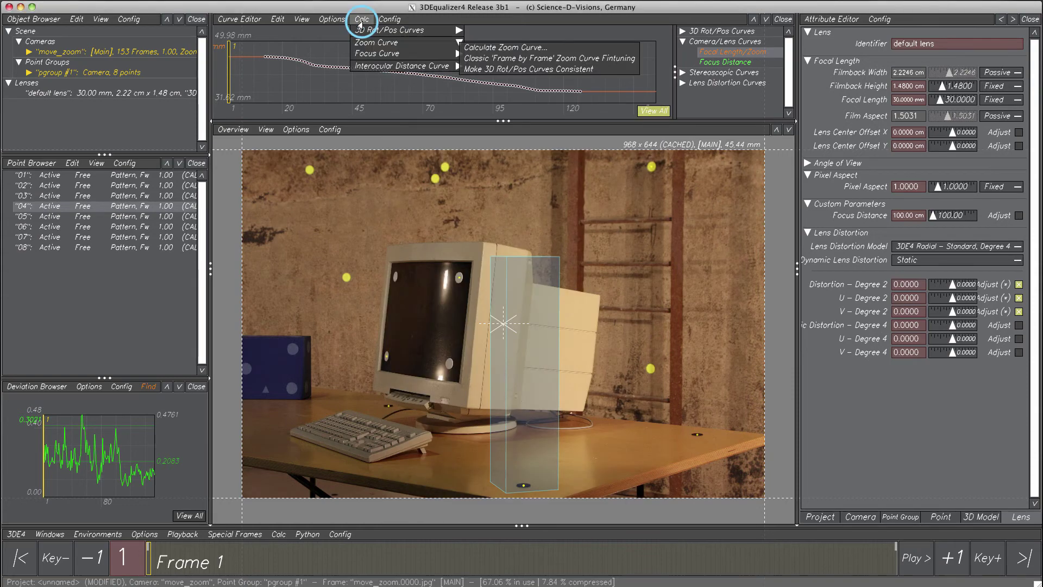
{"action": "left_click", "coordinate": [487, 47]}
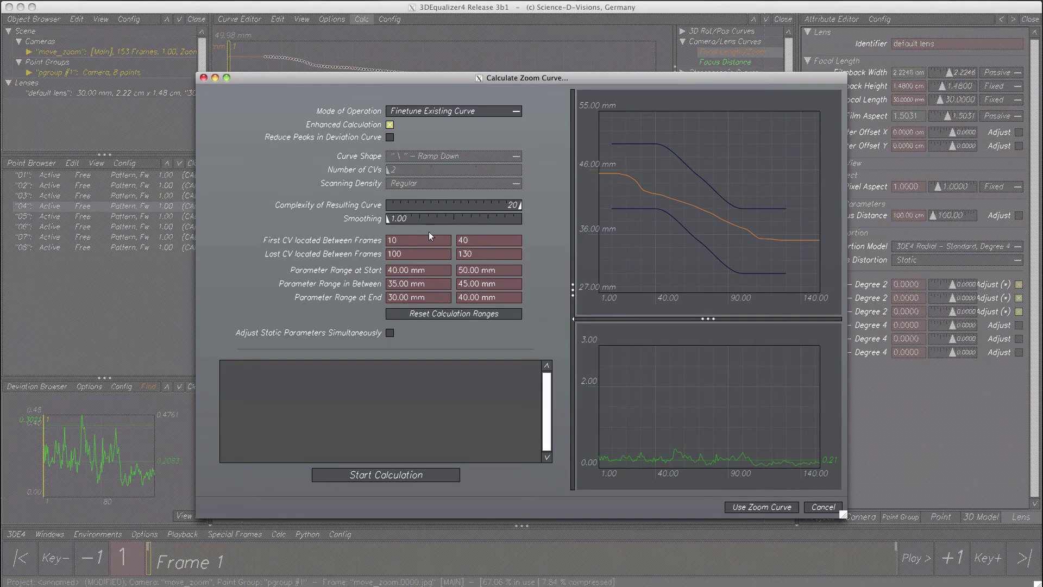
{"action": "left_click", "coordinate": [389, 333]}
{"action": "left_click", "coordinate": [447, 478]}
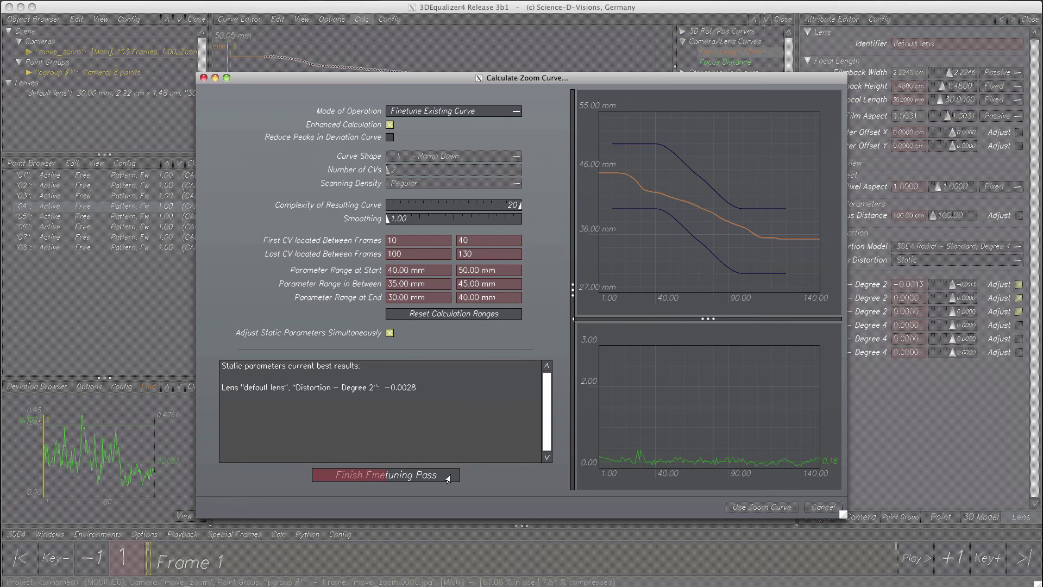
{"action": "left_click", "coordinate": [447, 476]}
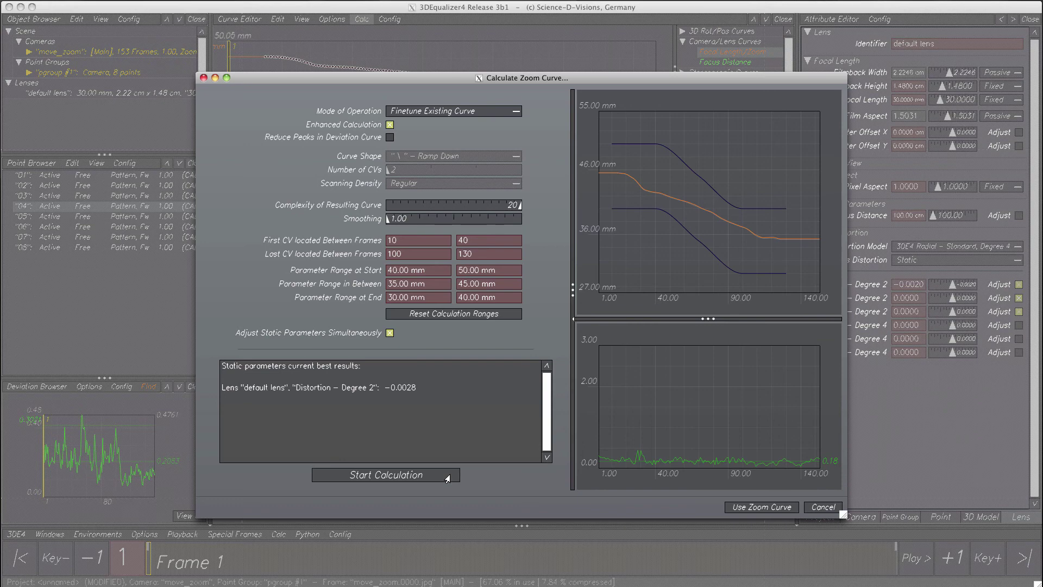
{"action": "left_click", "coordinate": [761, 508]}
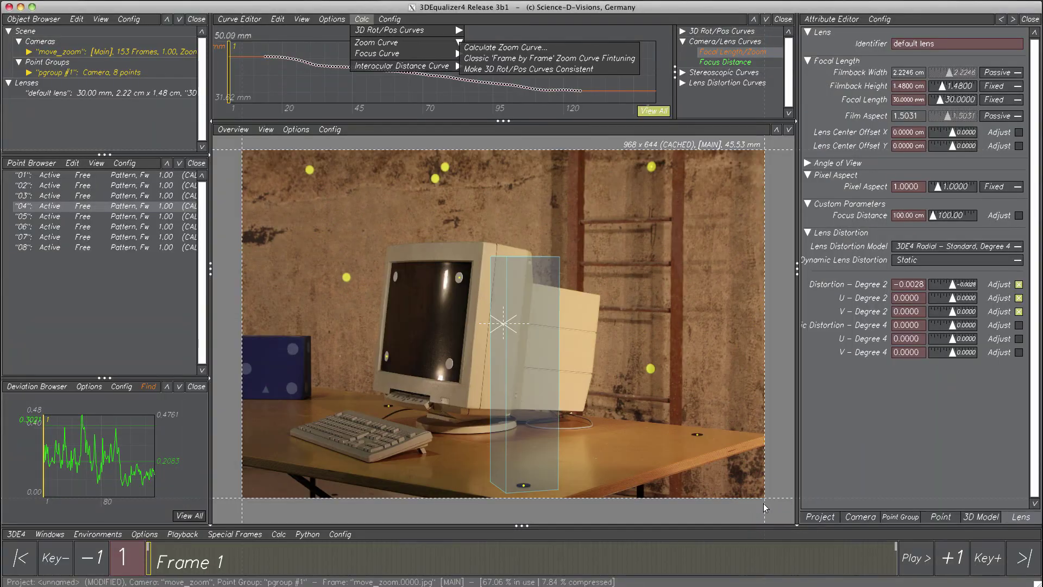
Recalculate all objects from scratch using the result, and play the footage with the column overlaid to check the matchmove.
{"action": "left_click", "coordinate": [274, 535]}
{"action": "left_click", "coordinate": [293, 442]}
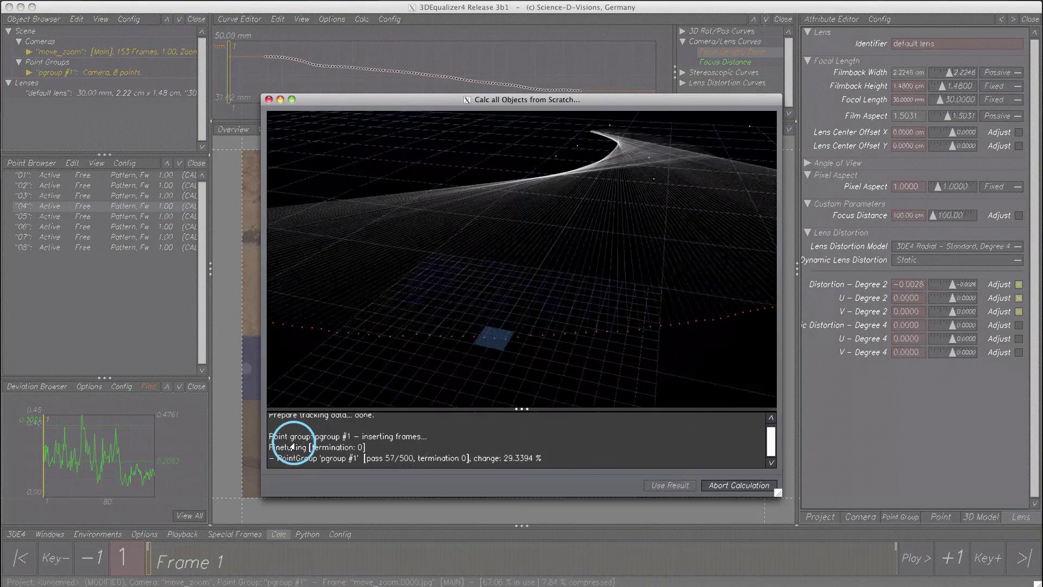
{"action": "left_click", "coordinate": [667, 487]}
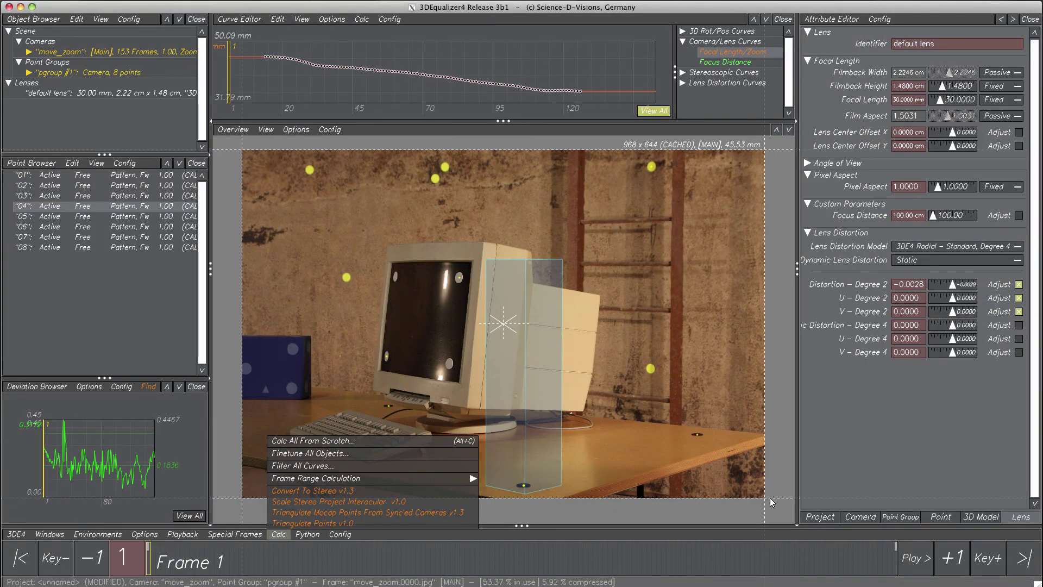
{"action": "left_click", "coordinate": [913, 558]}
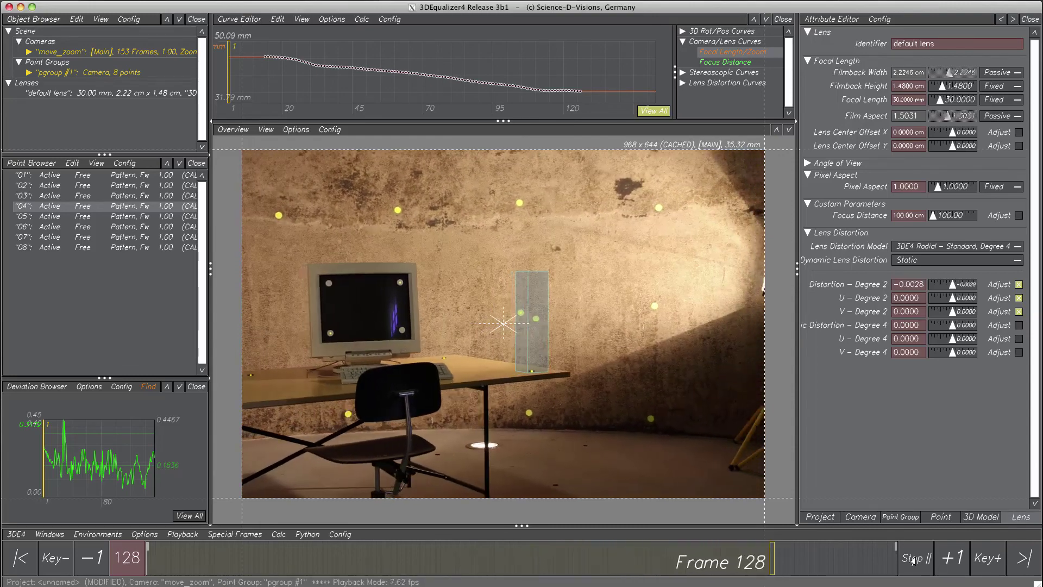
{"action": "left_click", "coordinate": [913, 559]}
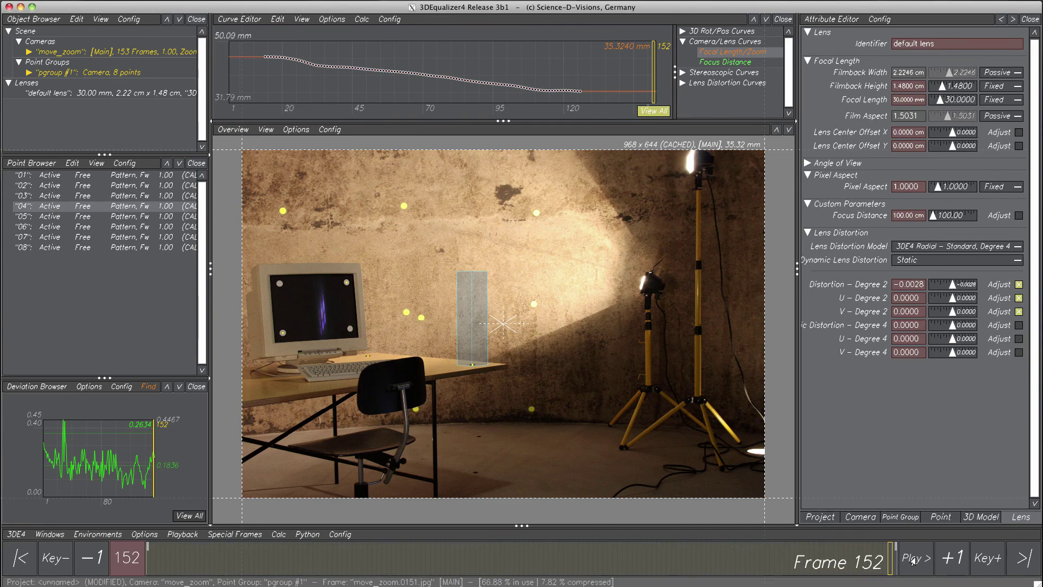